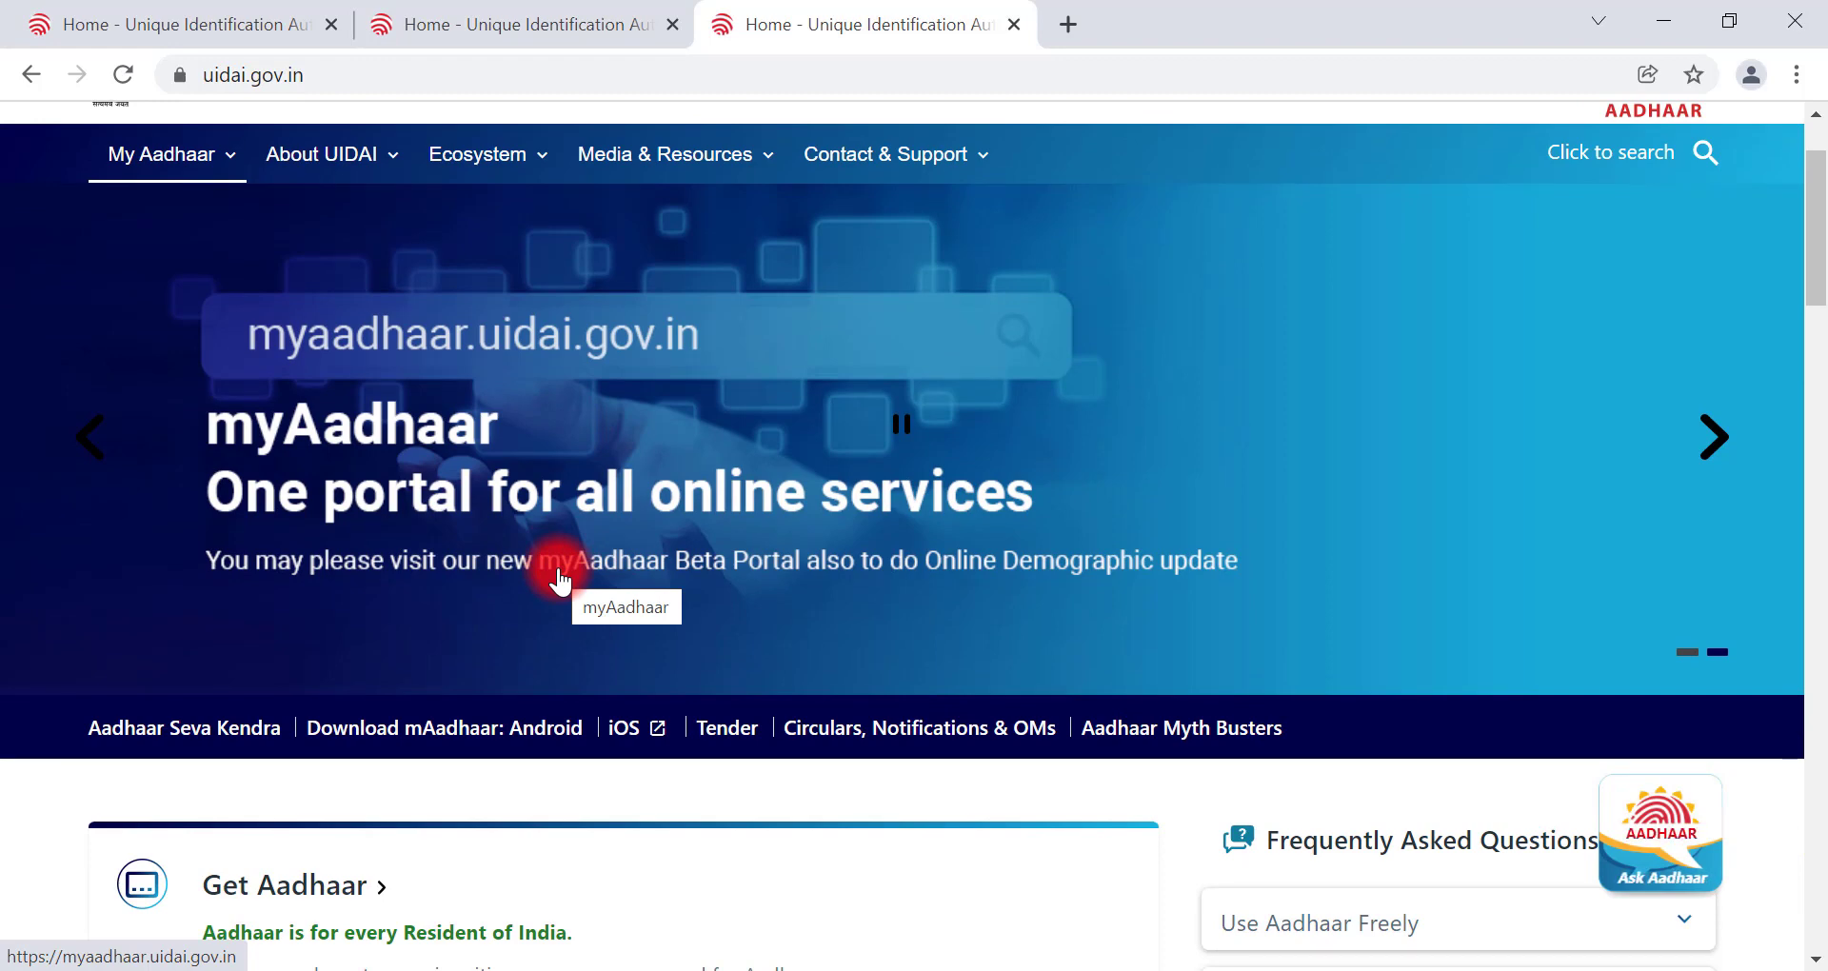
Step: Open the Aadhaar Seva Kendra appointment booking page from the Get Aadhaar section
scroll(560, 575, "down", 5)
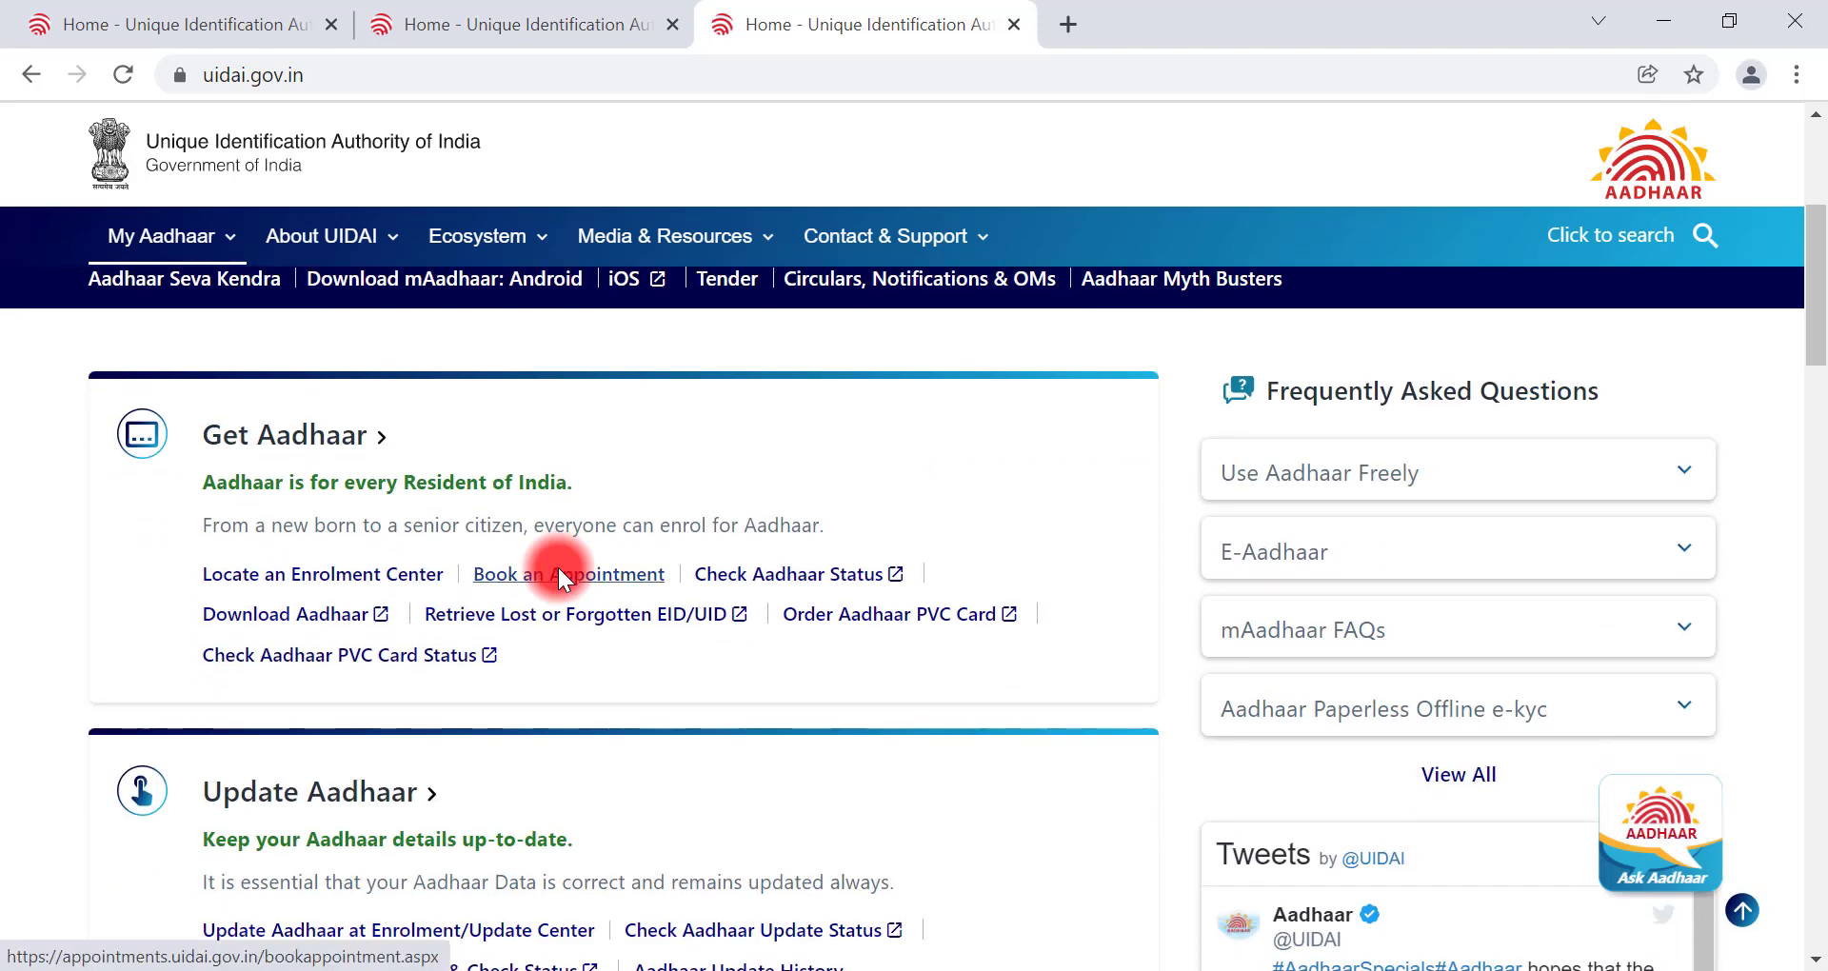
scroll(558, 567, "down", 2)
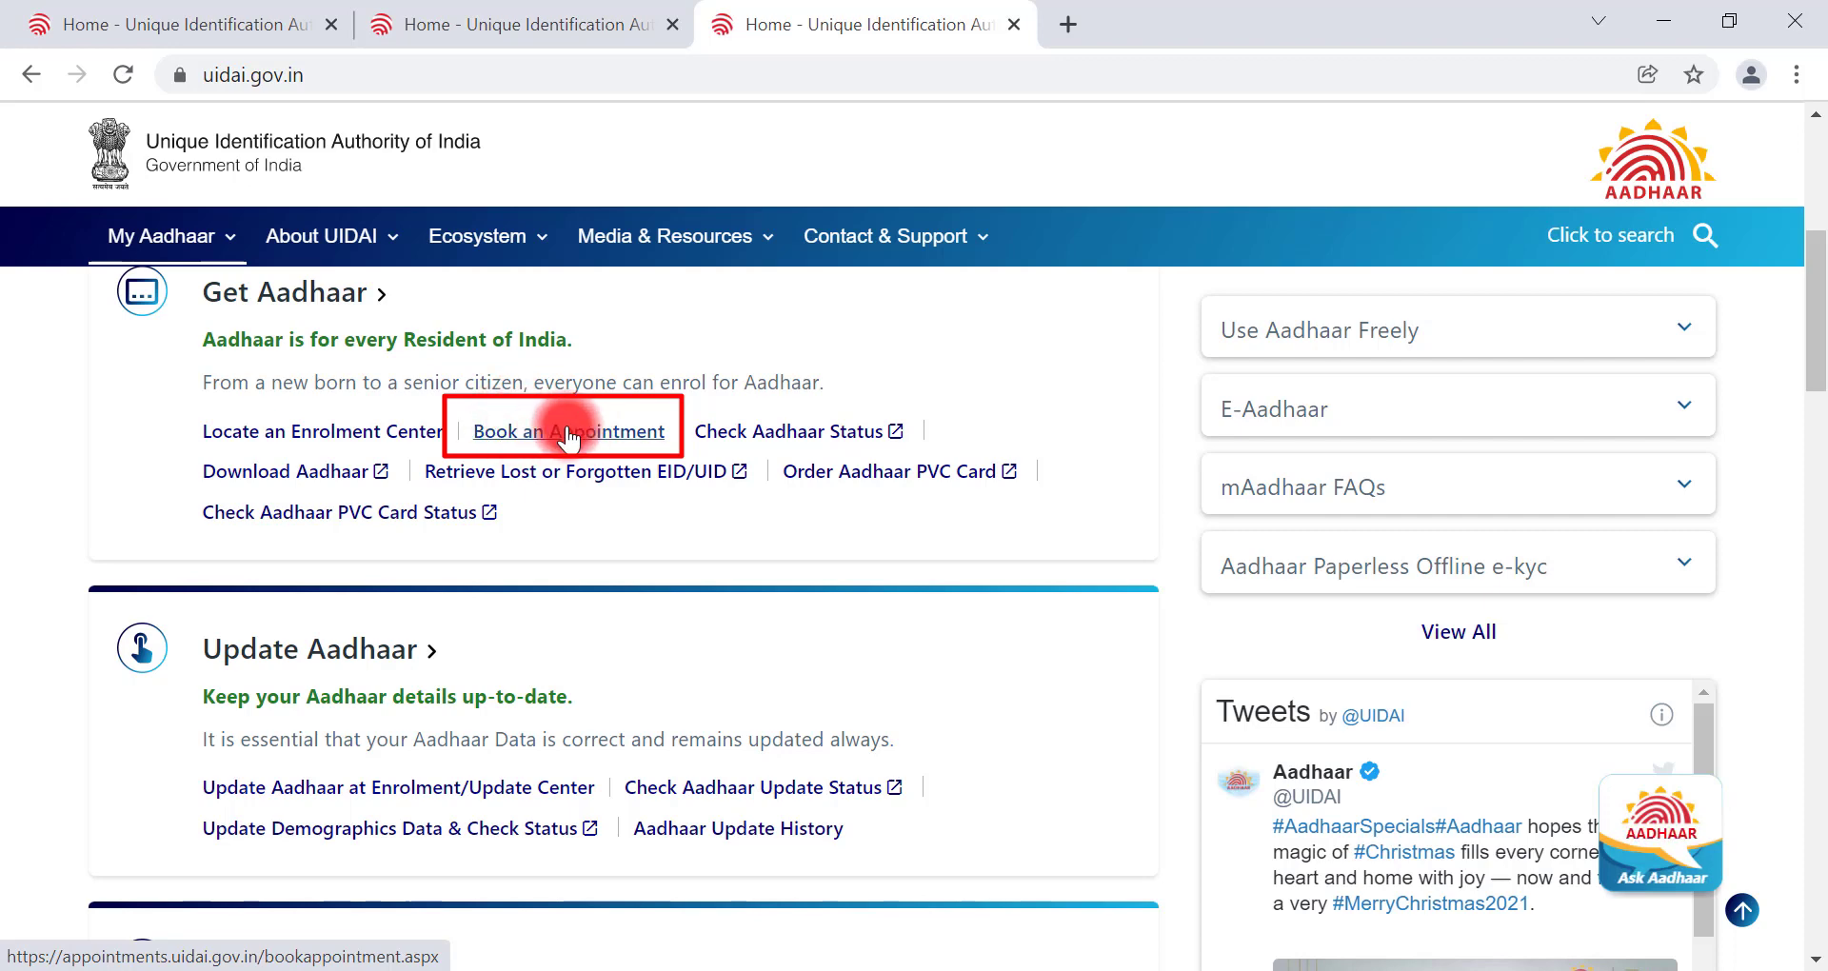
left_click(569, 432)
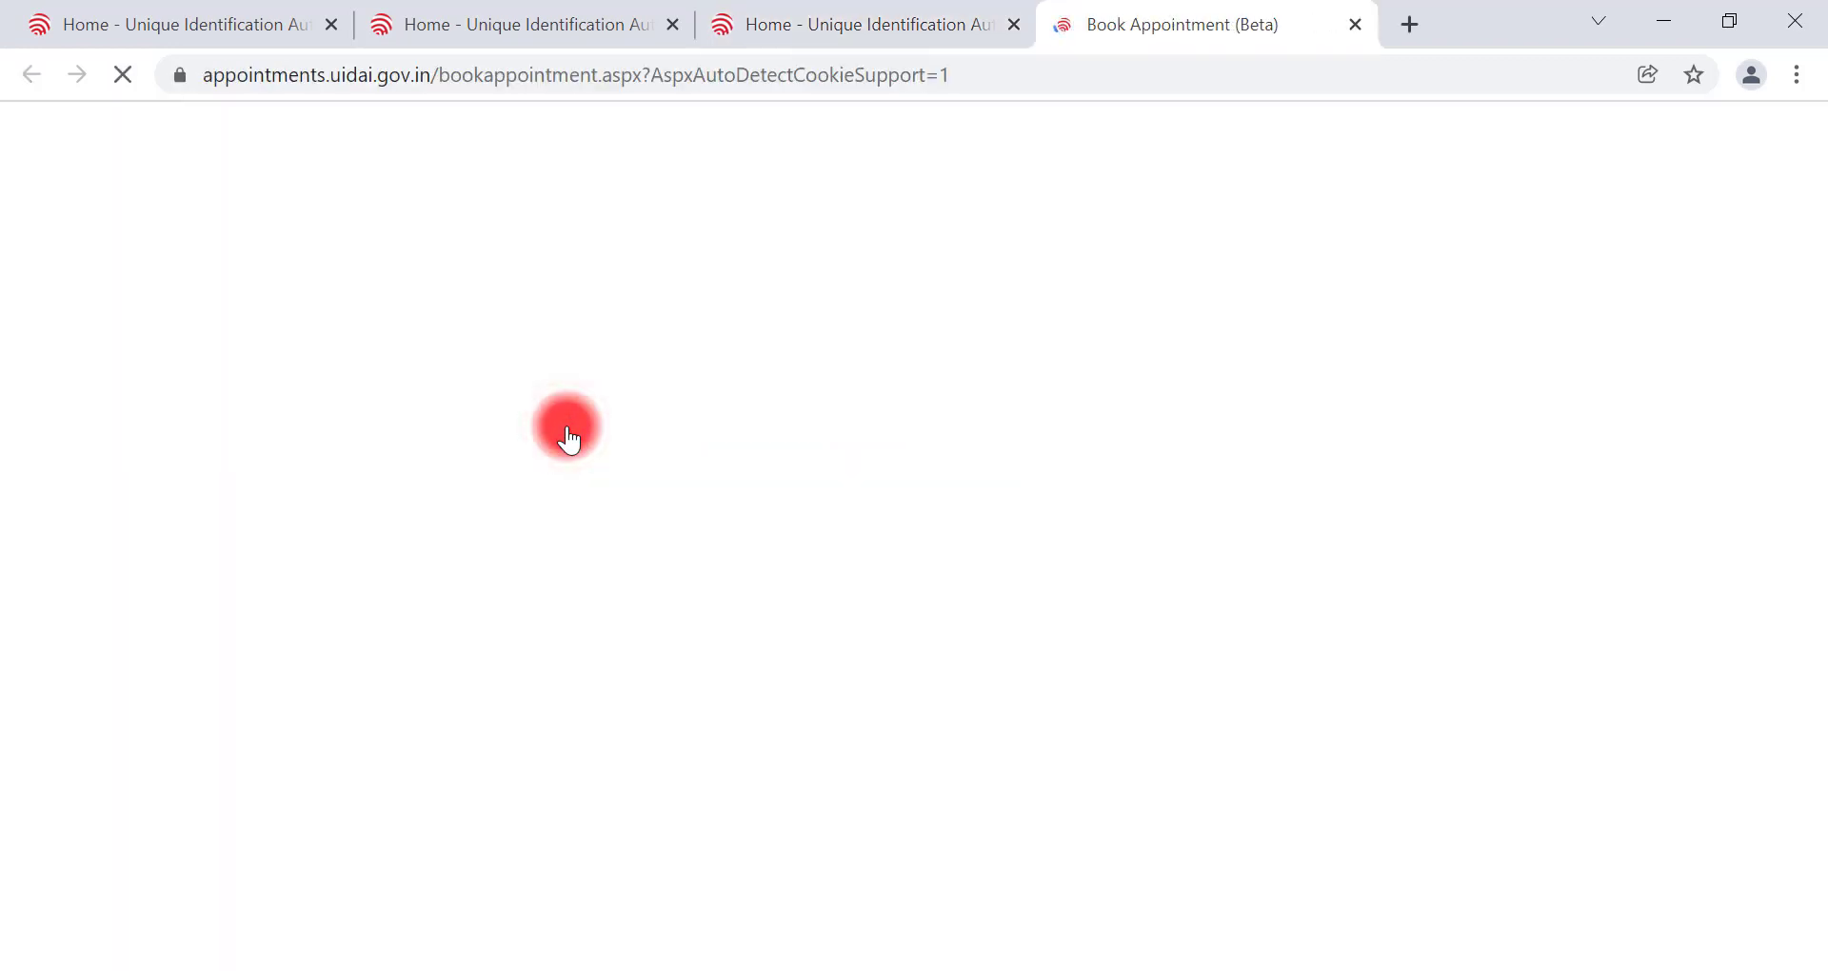
Step: Browse the city/location list without choosing one, then proceed to Registrar-run centre booking
scroll(567, 425, "down", 1)
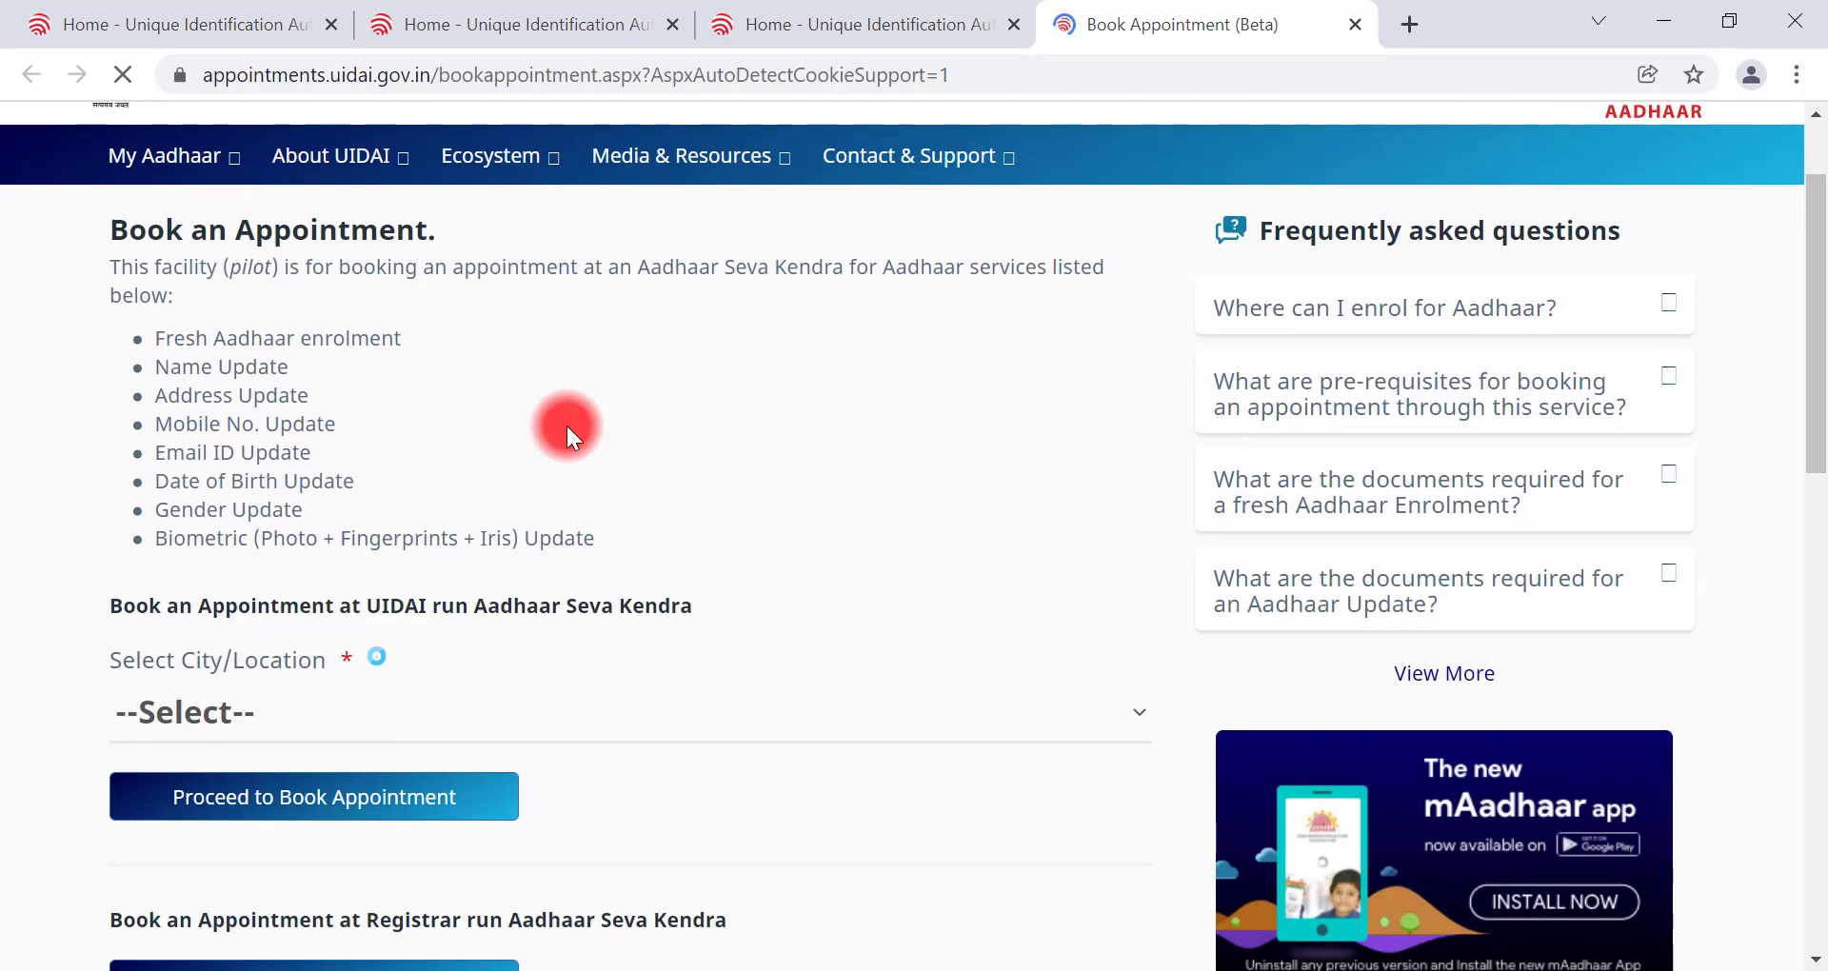
scroll(567, 426, "down", 1)
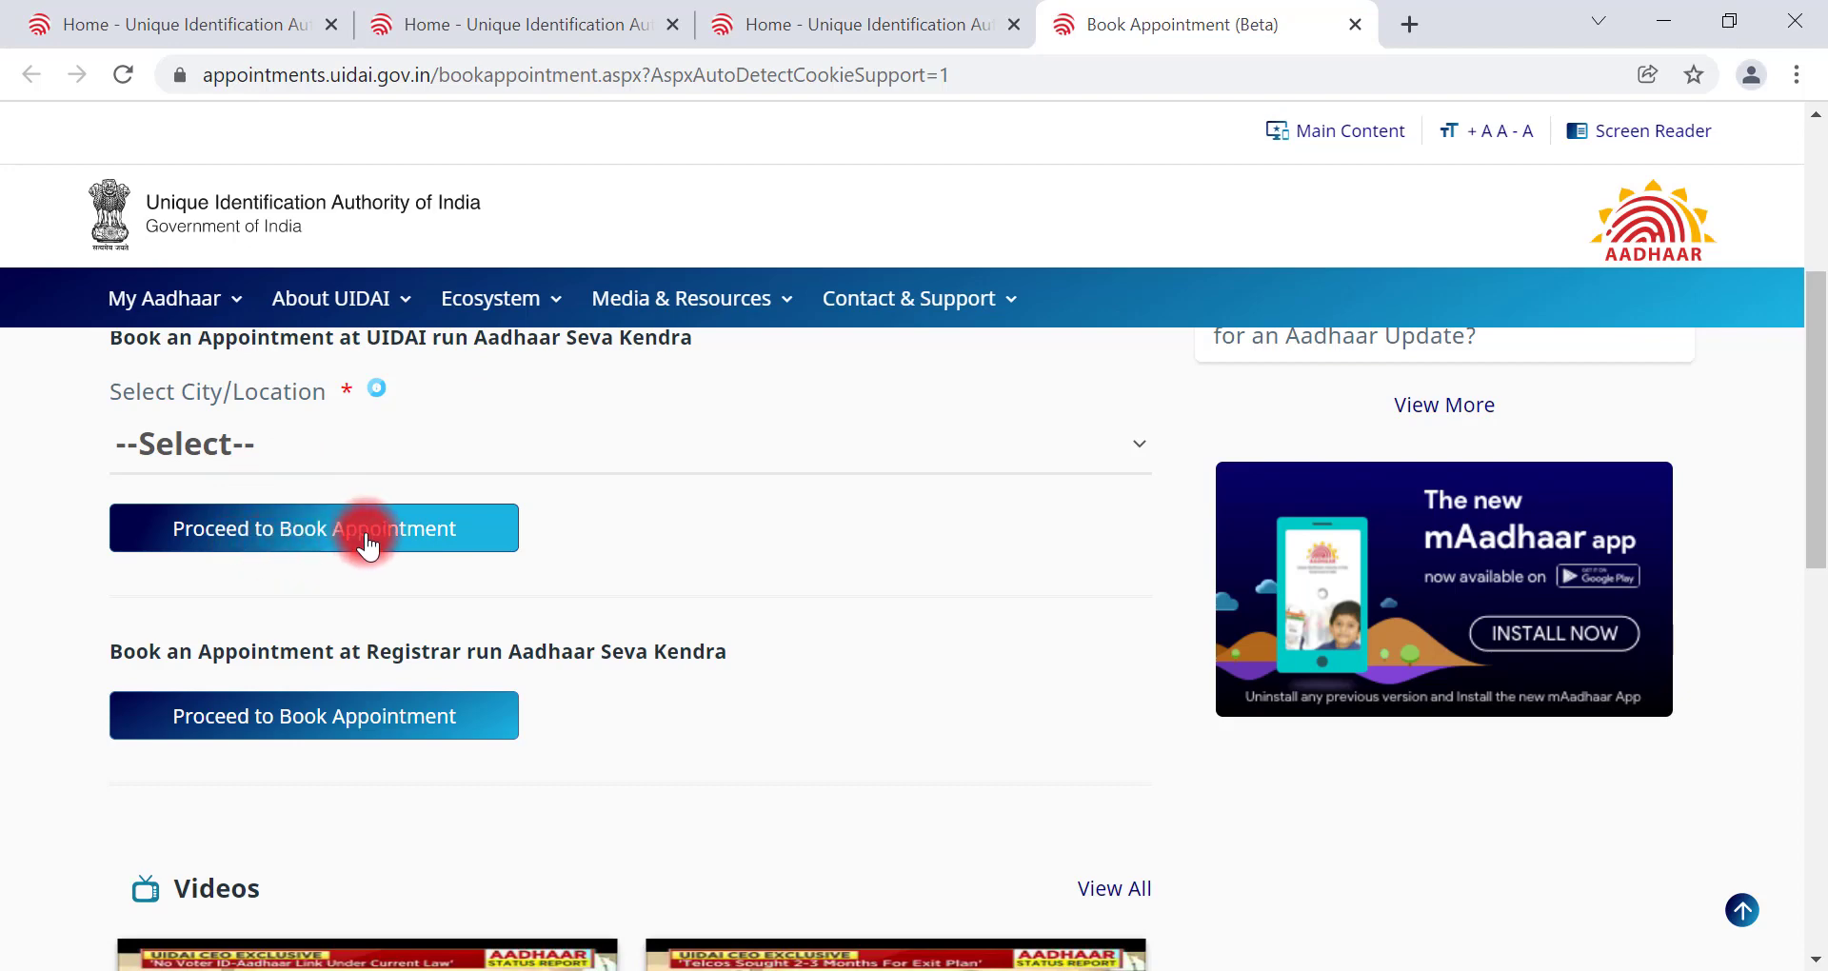
left_click(225, 448)
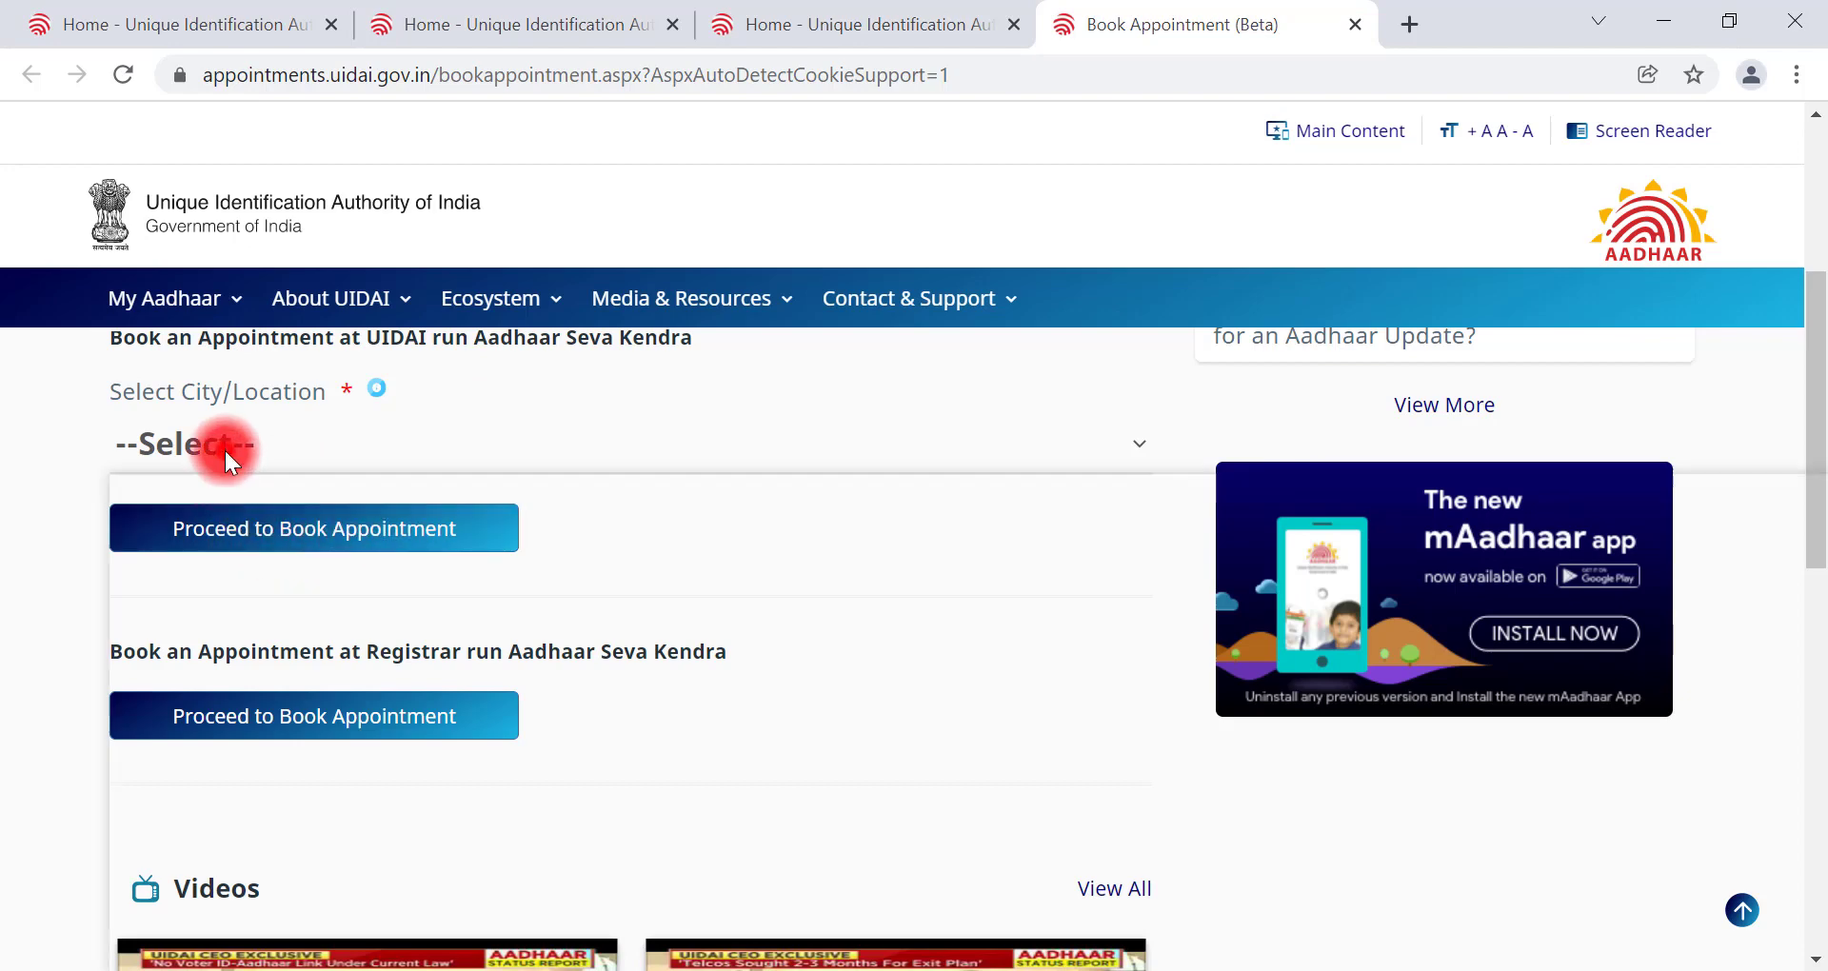
scroll(368, 614, "down", 2)
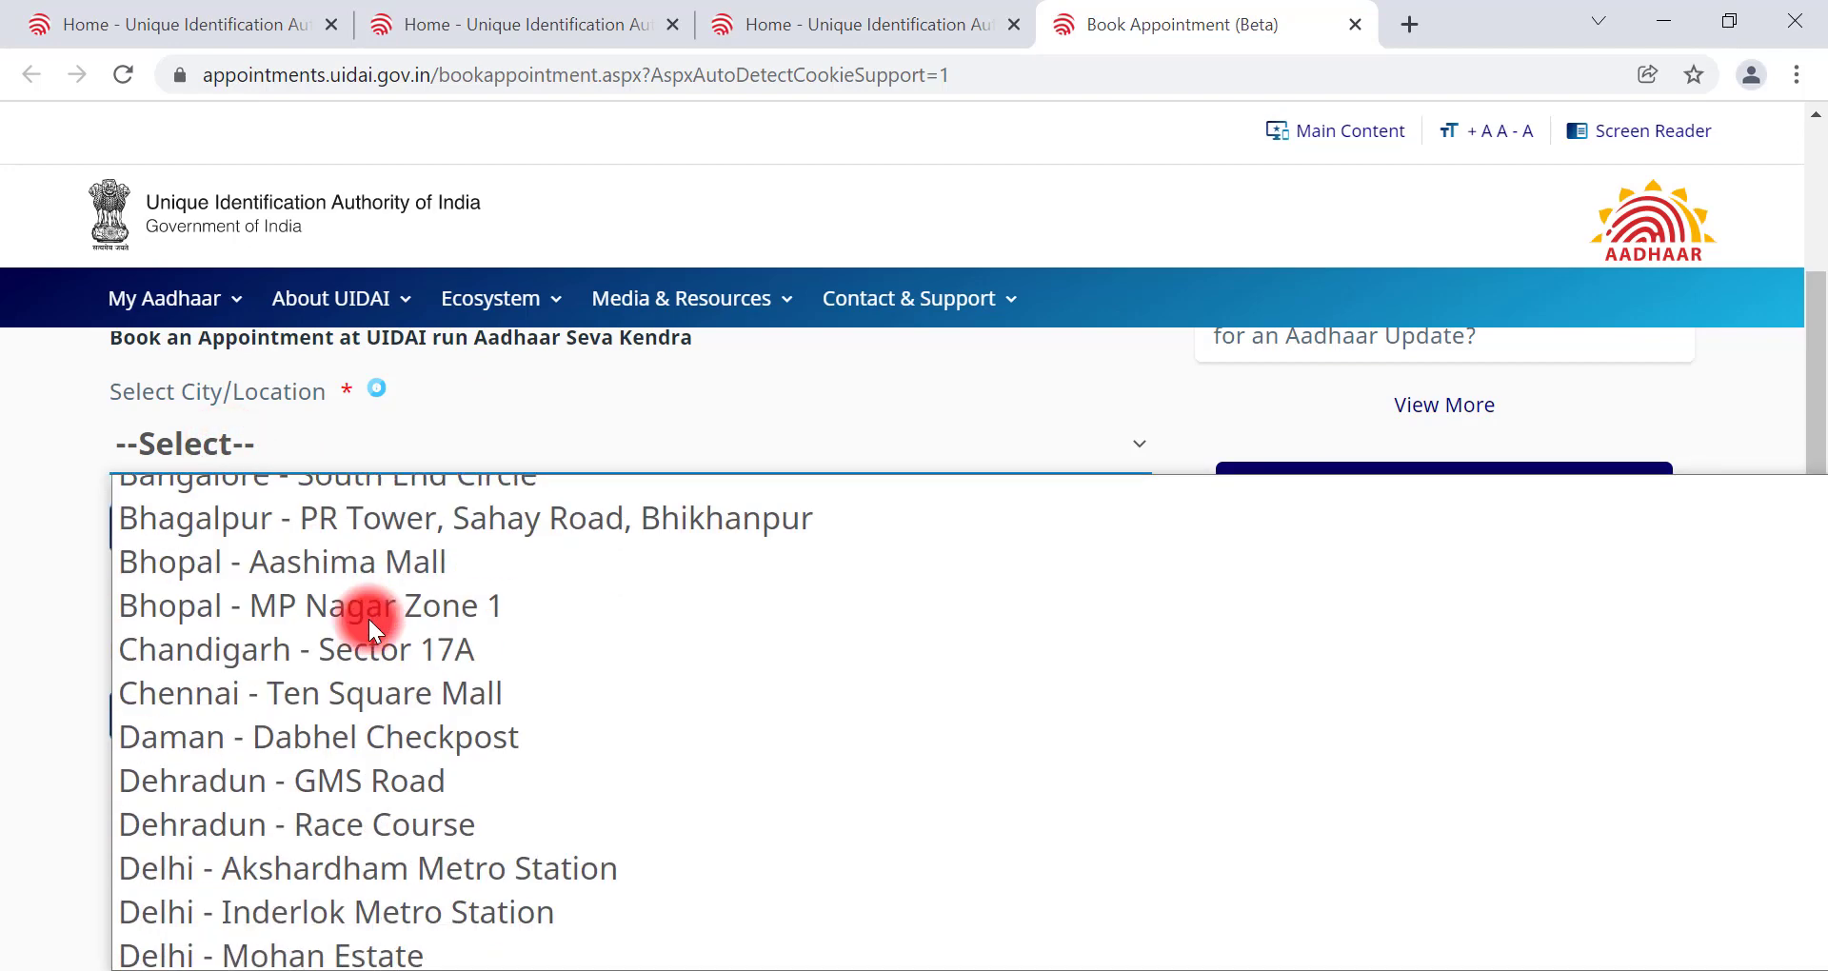
scroll(368, 615, "up", 3)
scroll(367, 615, "down", 3)
scroll(367, 615, "down", 10)
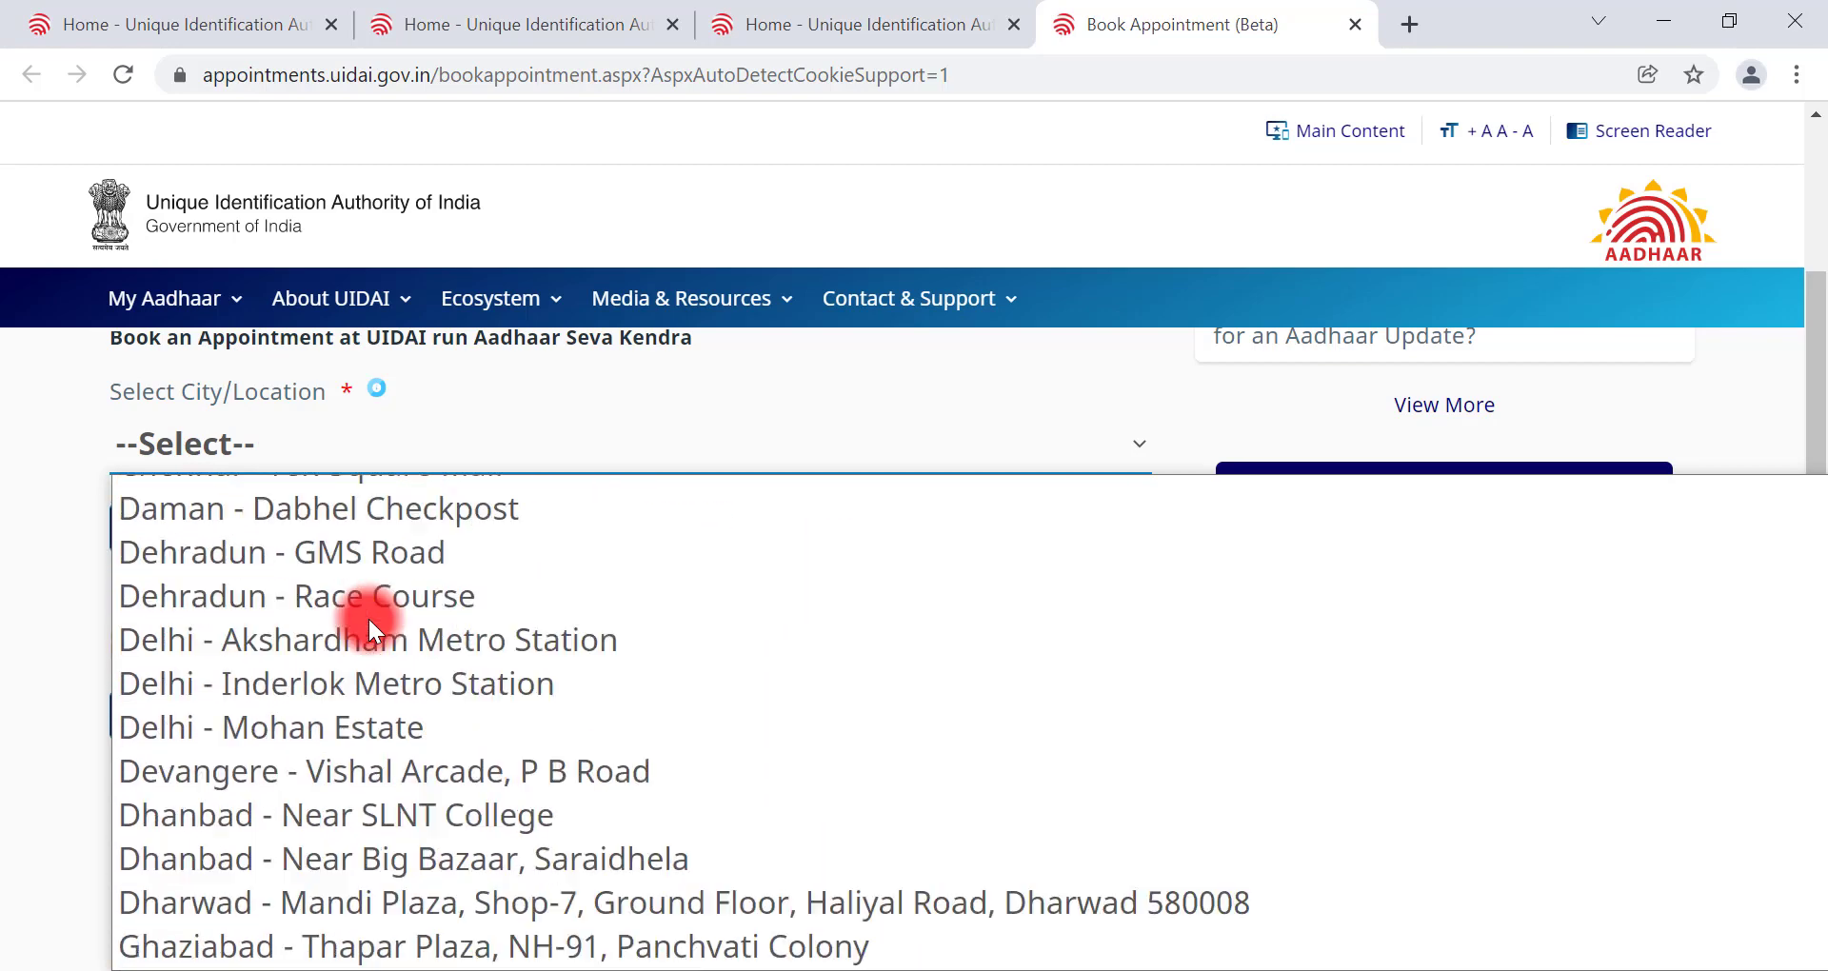
scroll(369, 617, "up", 10)
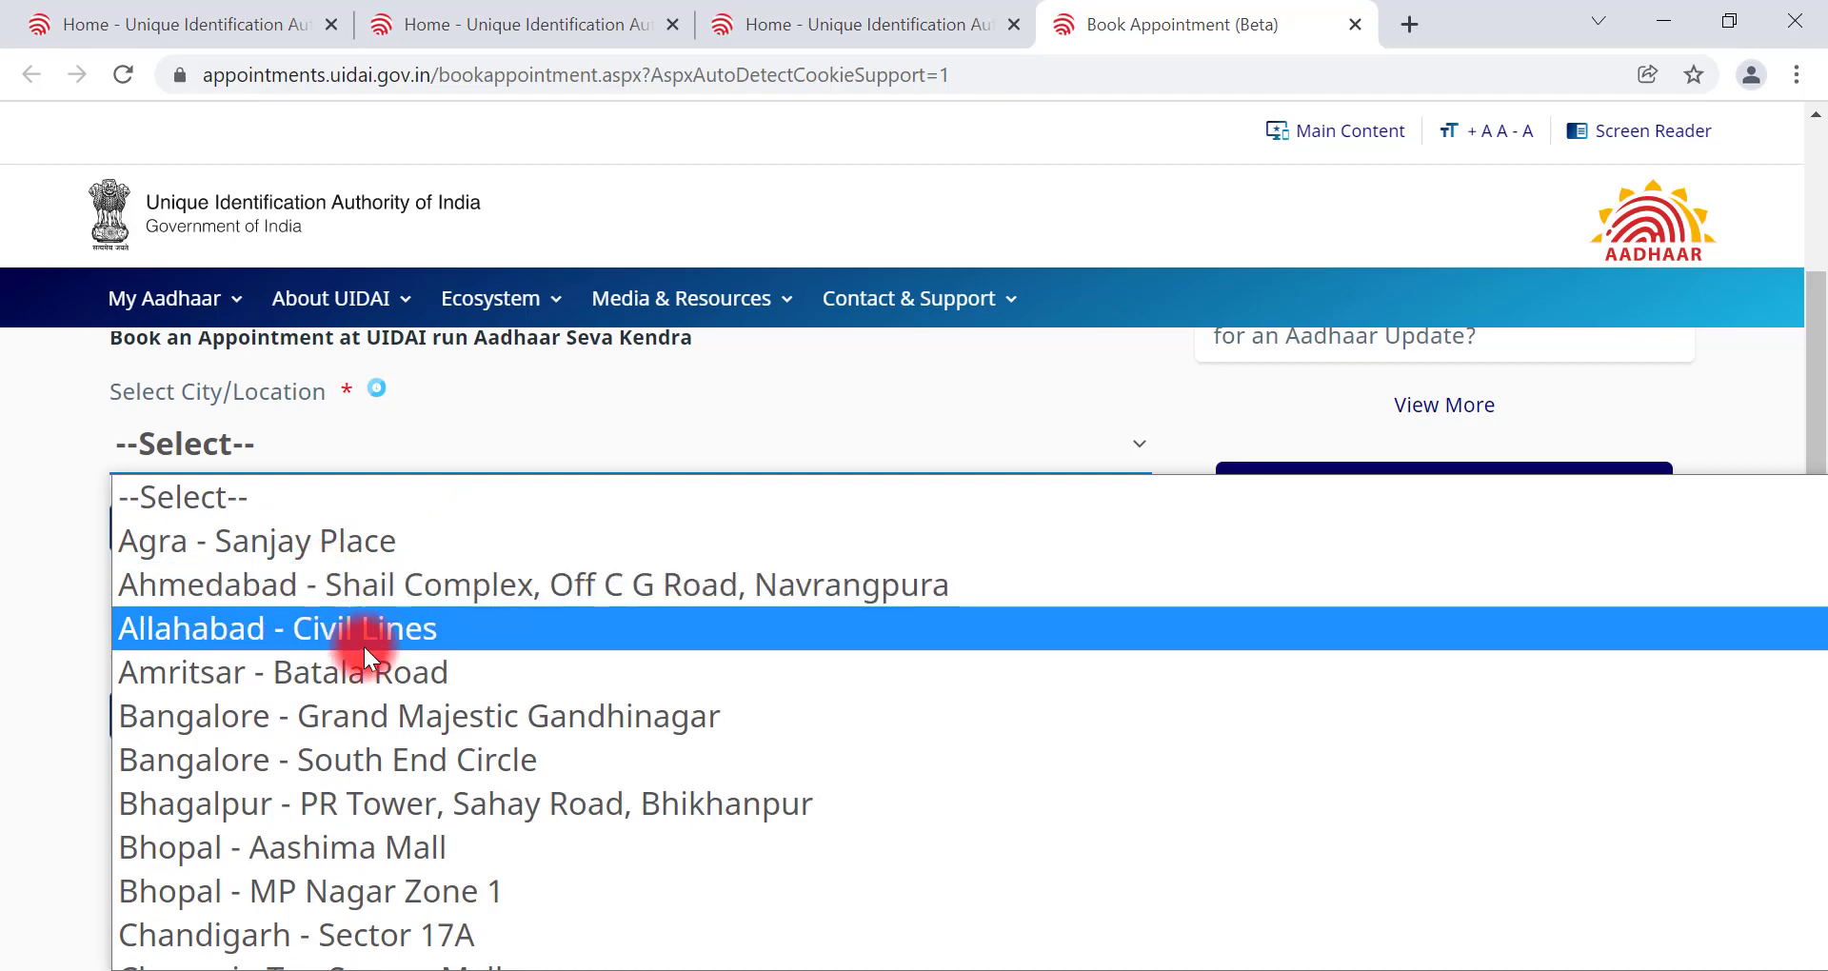
scroll(366, 647, "down", 8)
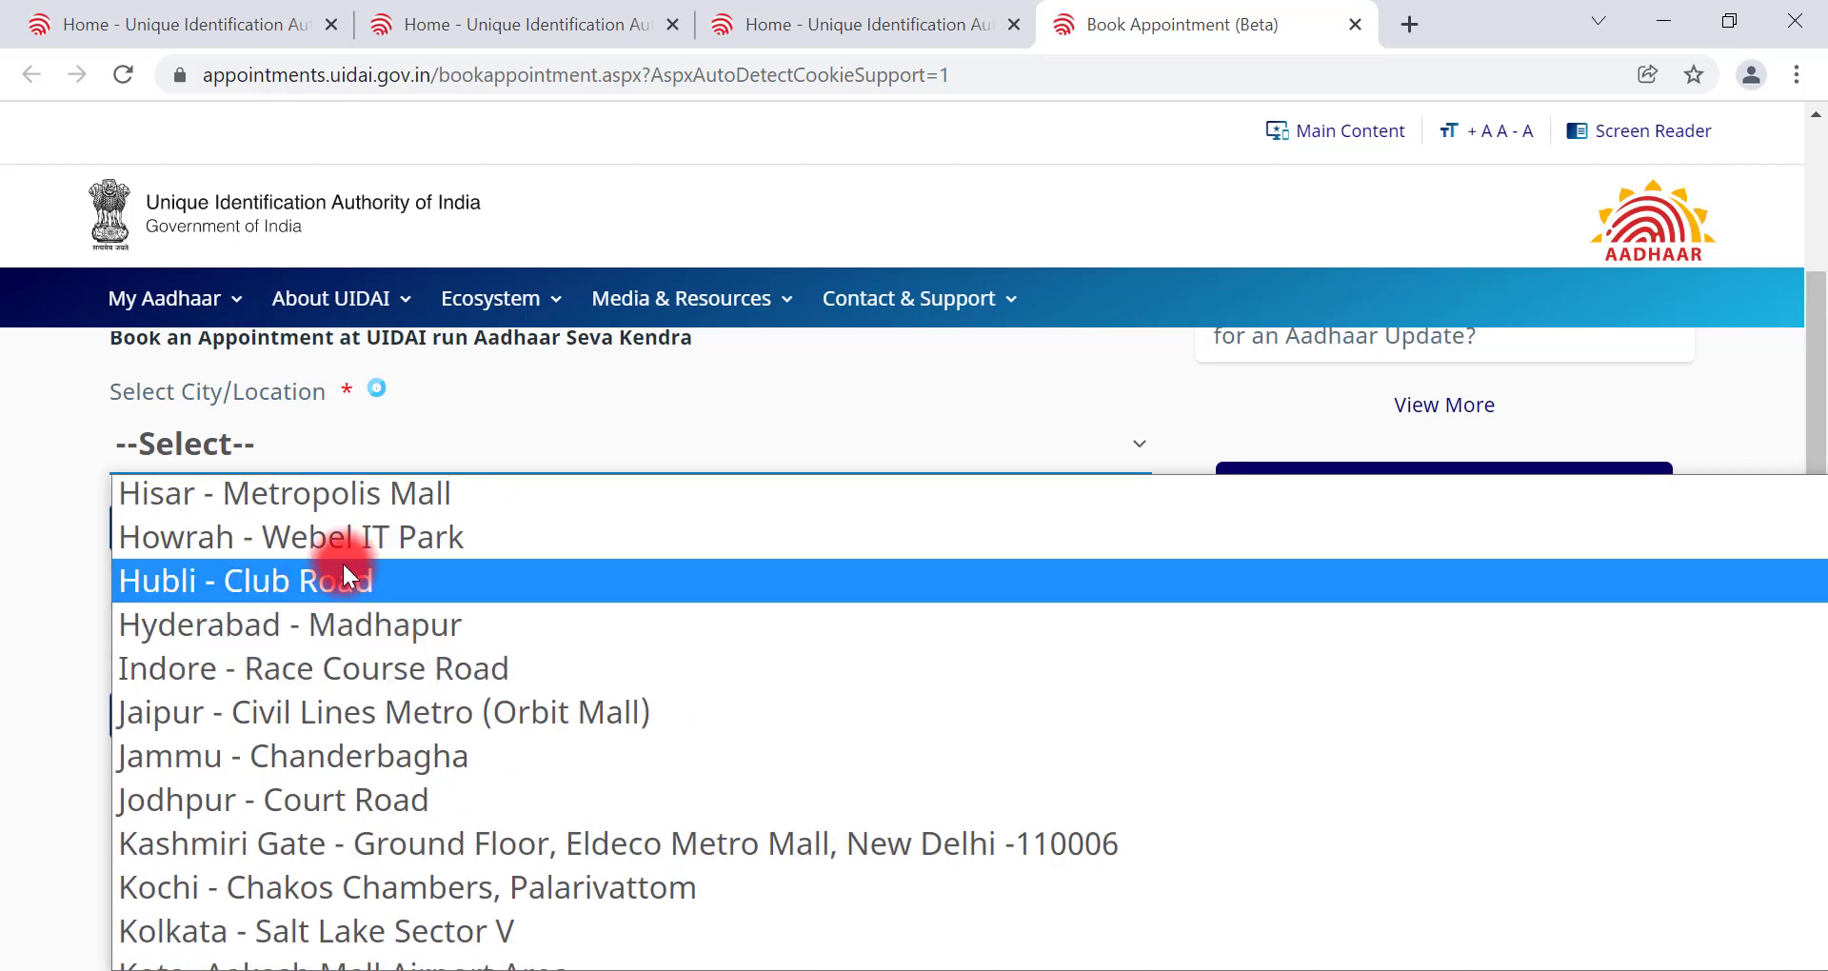
left_click(377, 454)
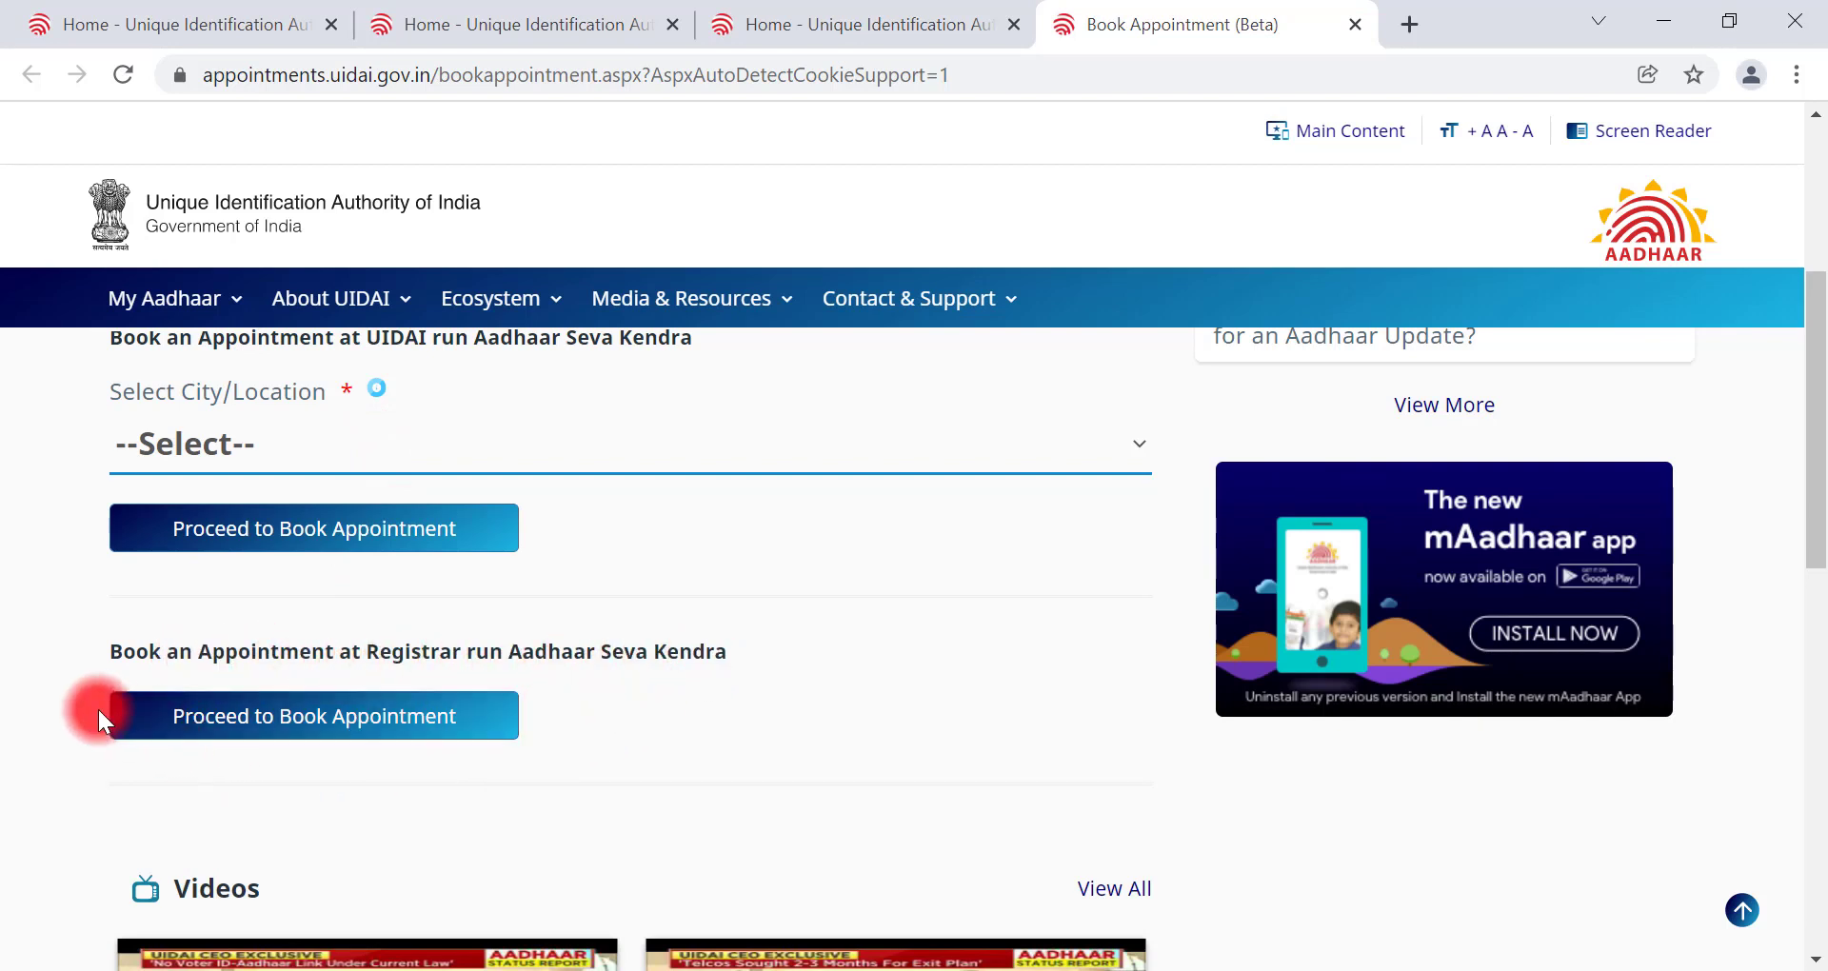
left_click(315, 736)
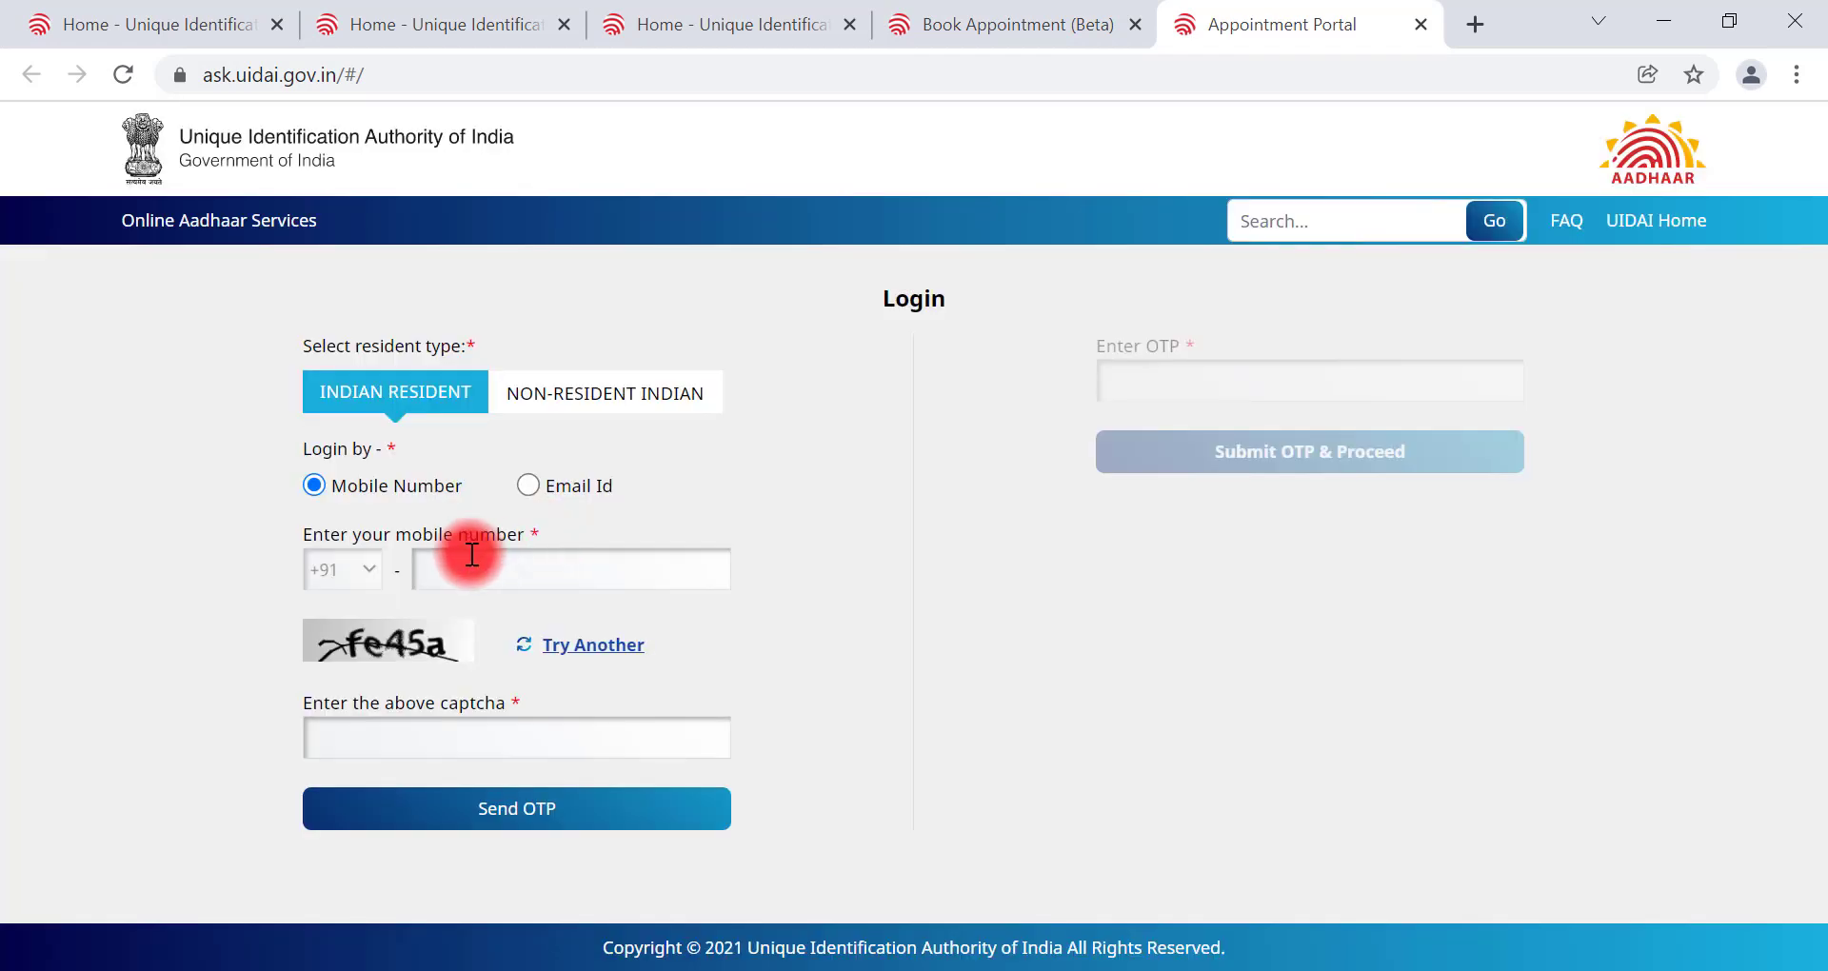
Step: Log in as an Indian resident with the mobile number and captcha to request an OTP
left_click(388, 408)
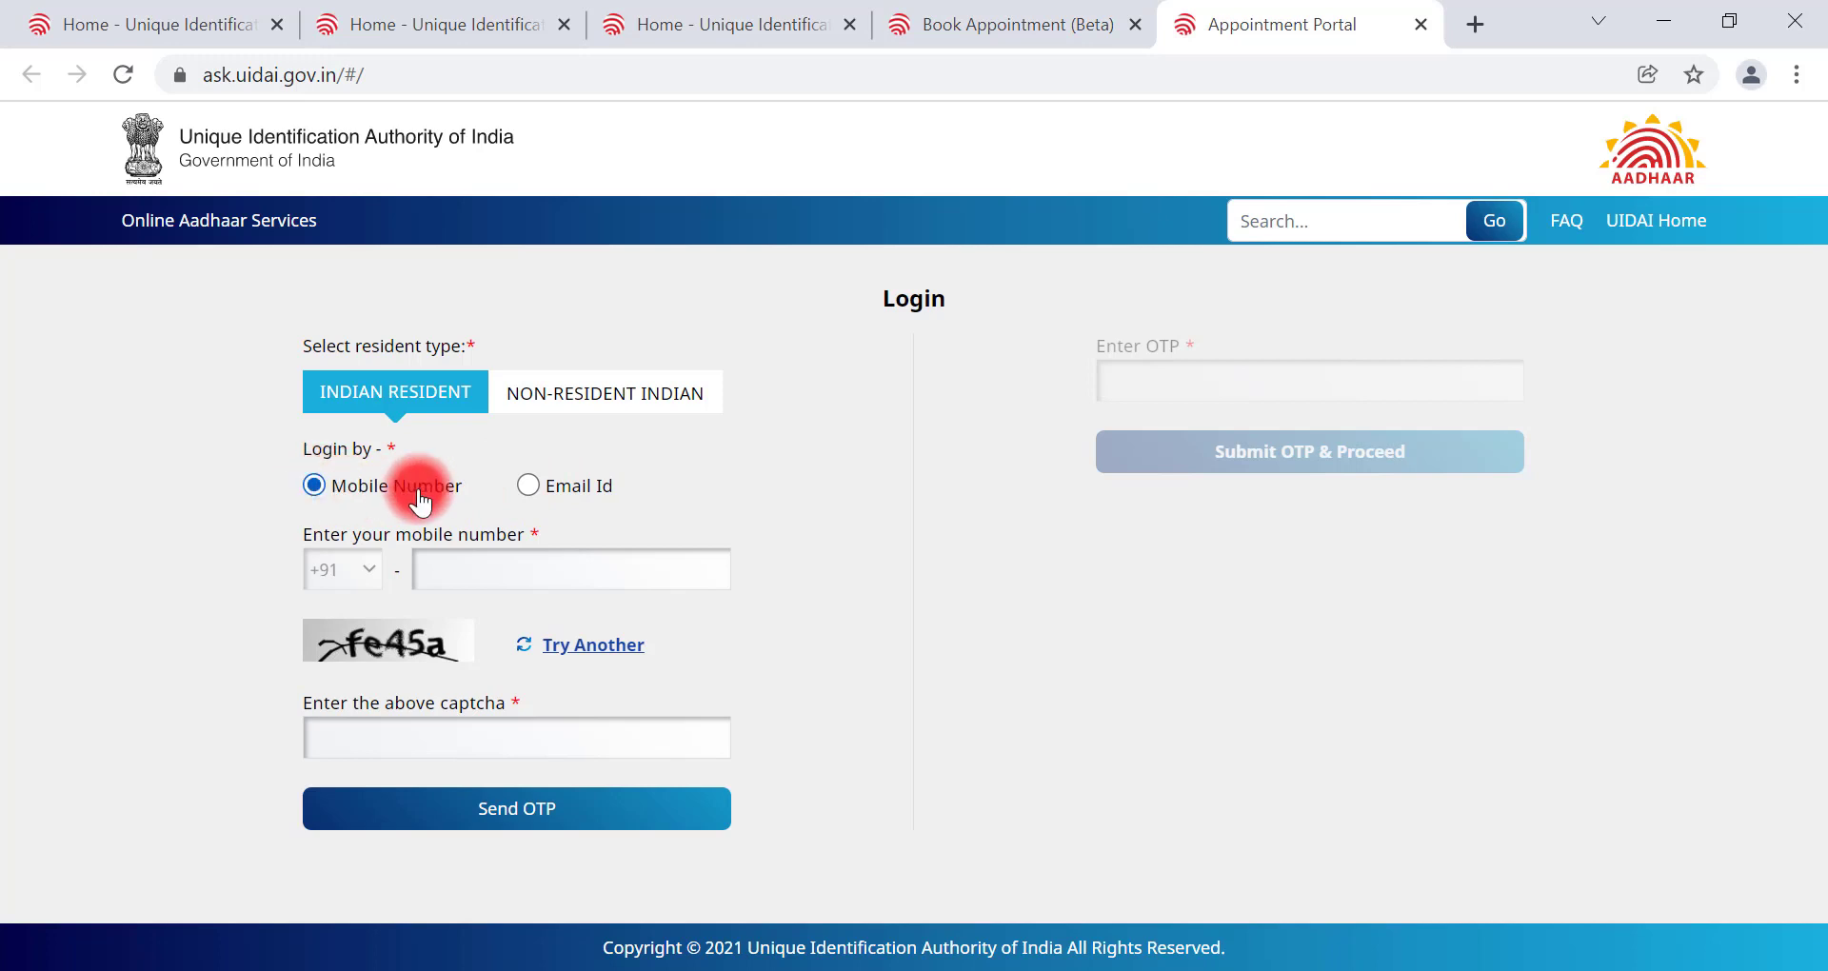
left_click(529, 572)
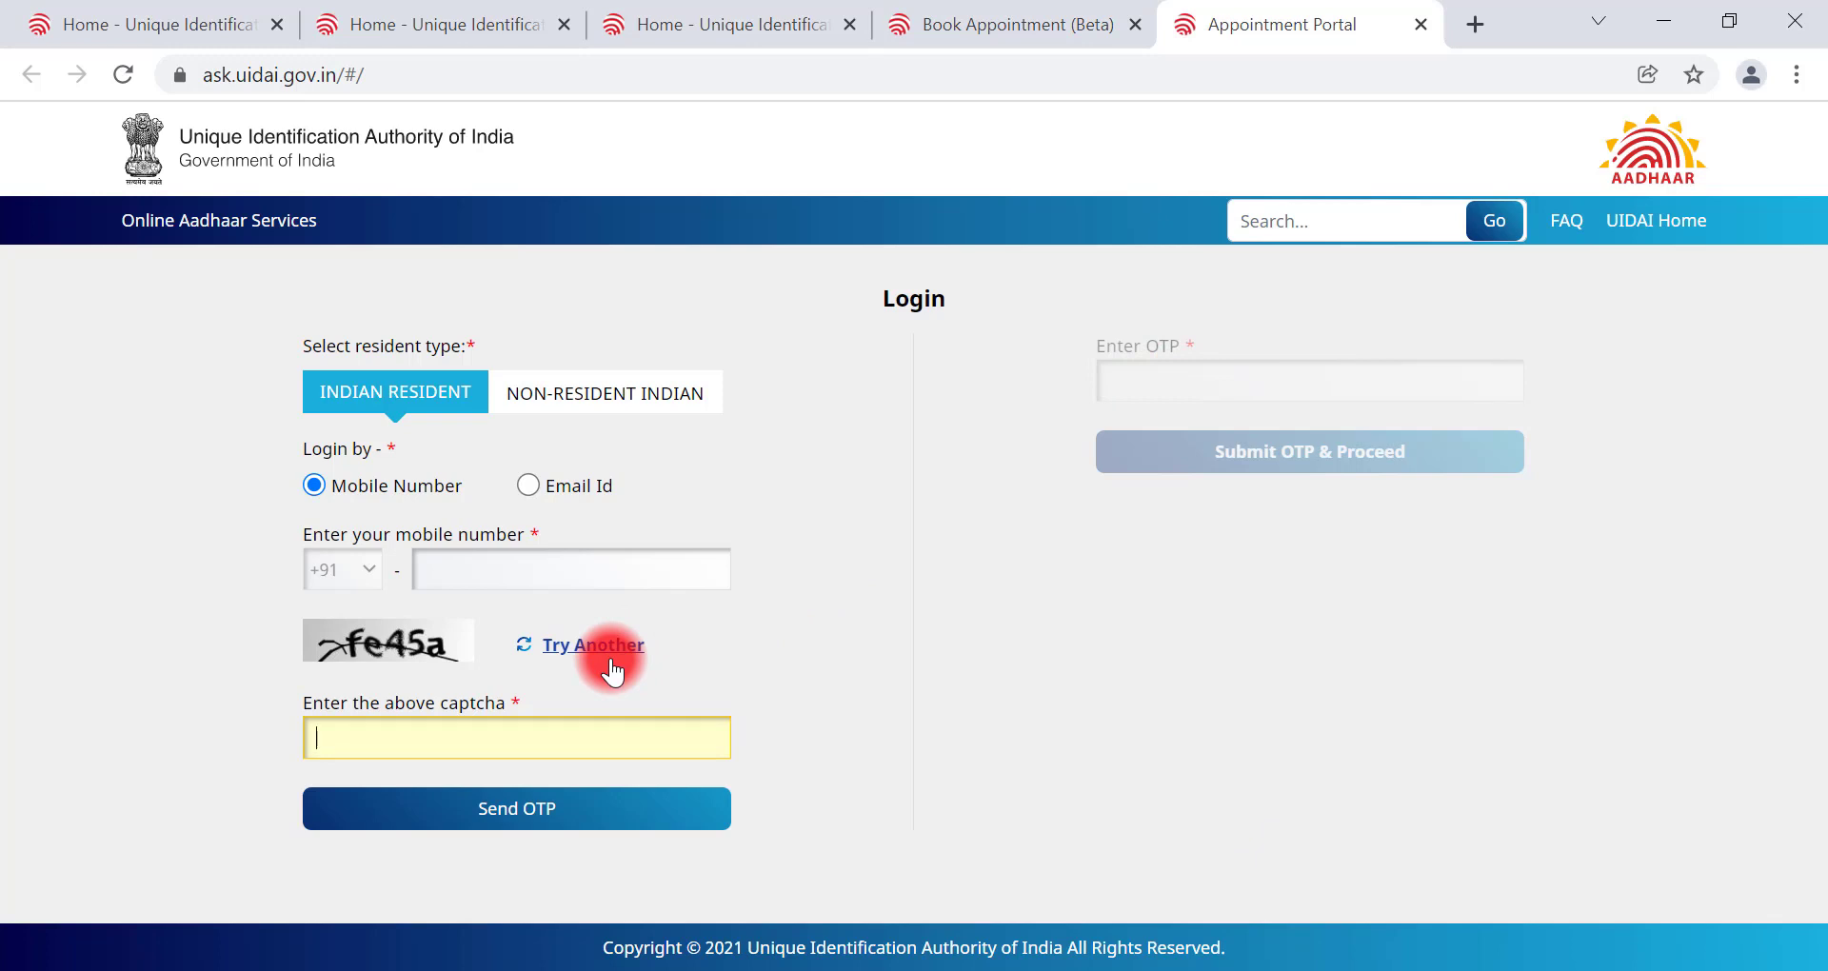
type("fe45a")
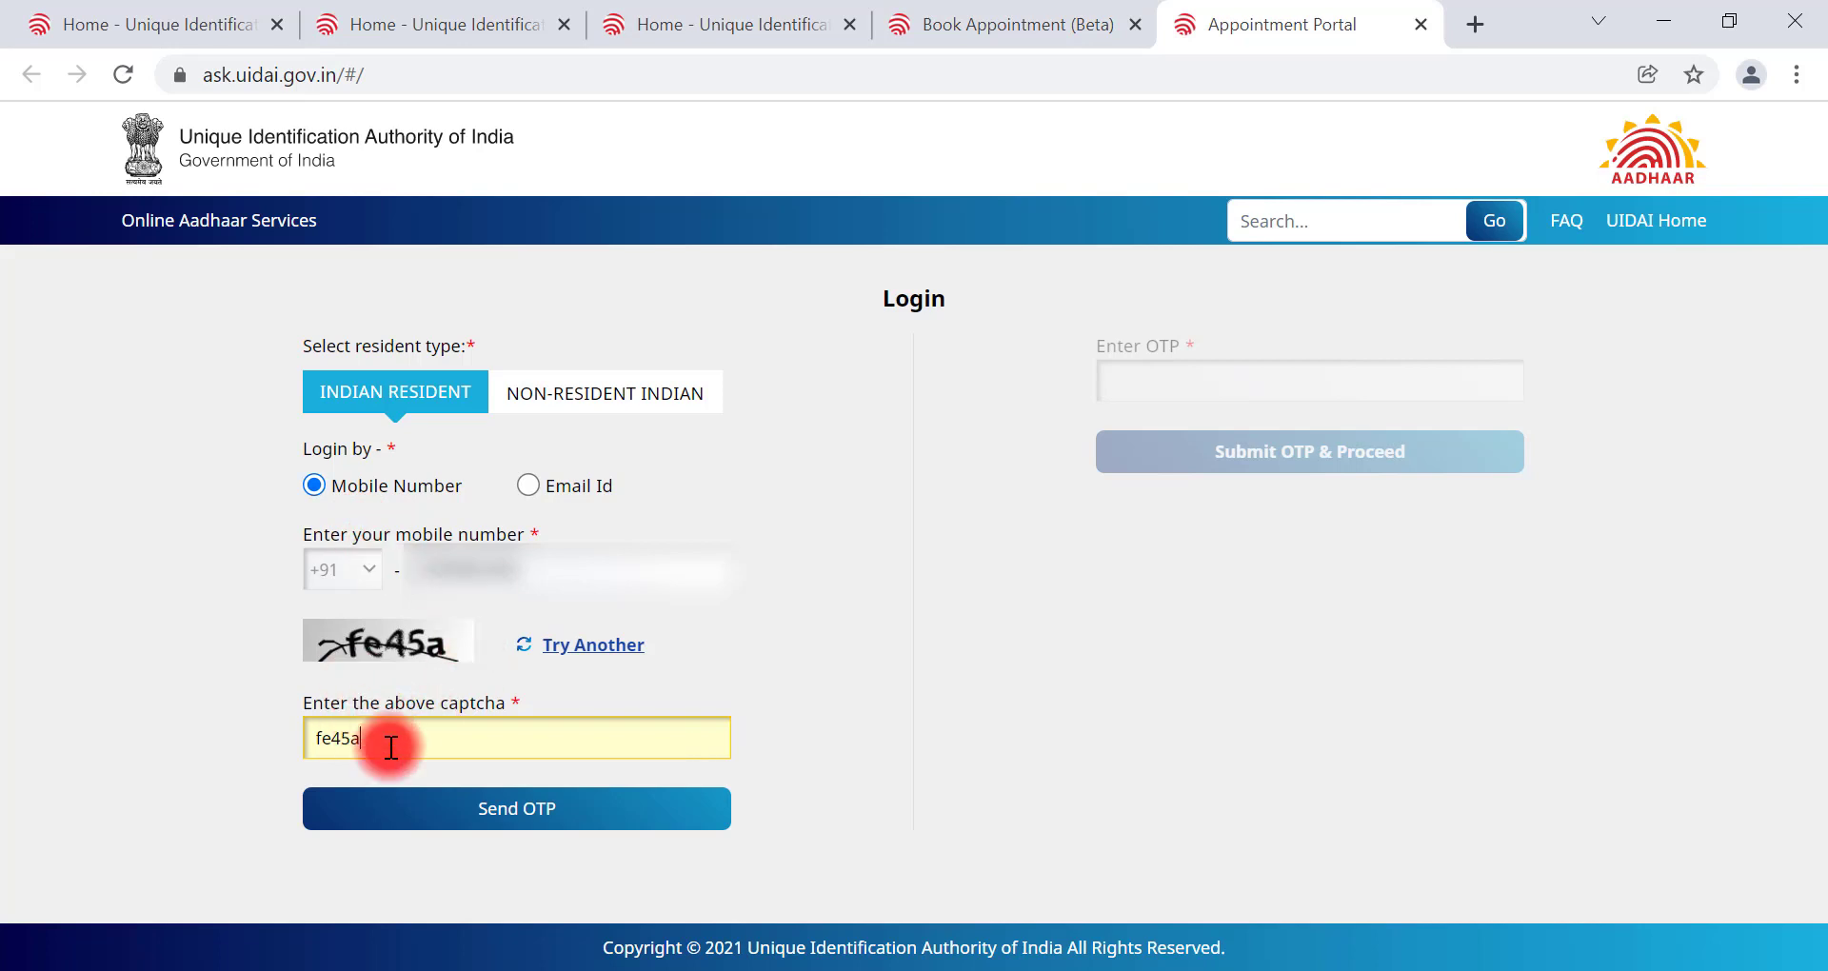
left_click(491, 816)
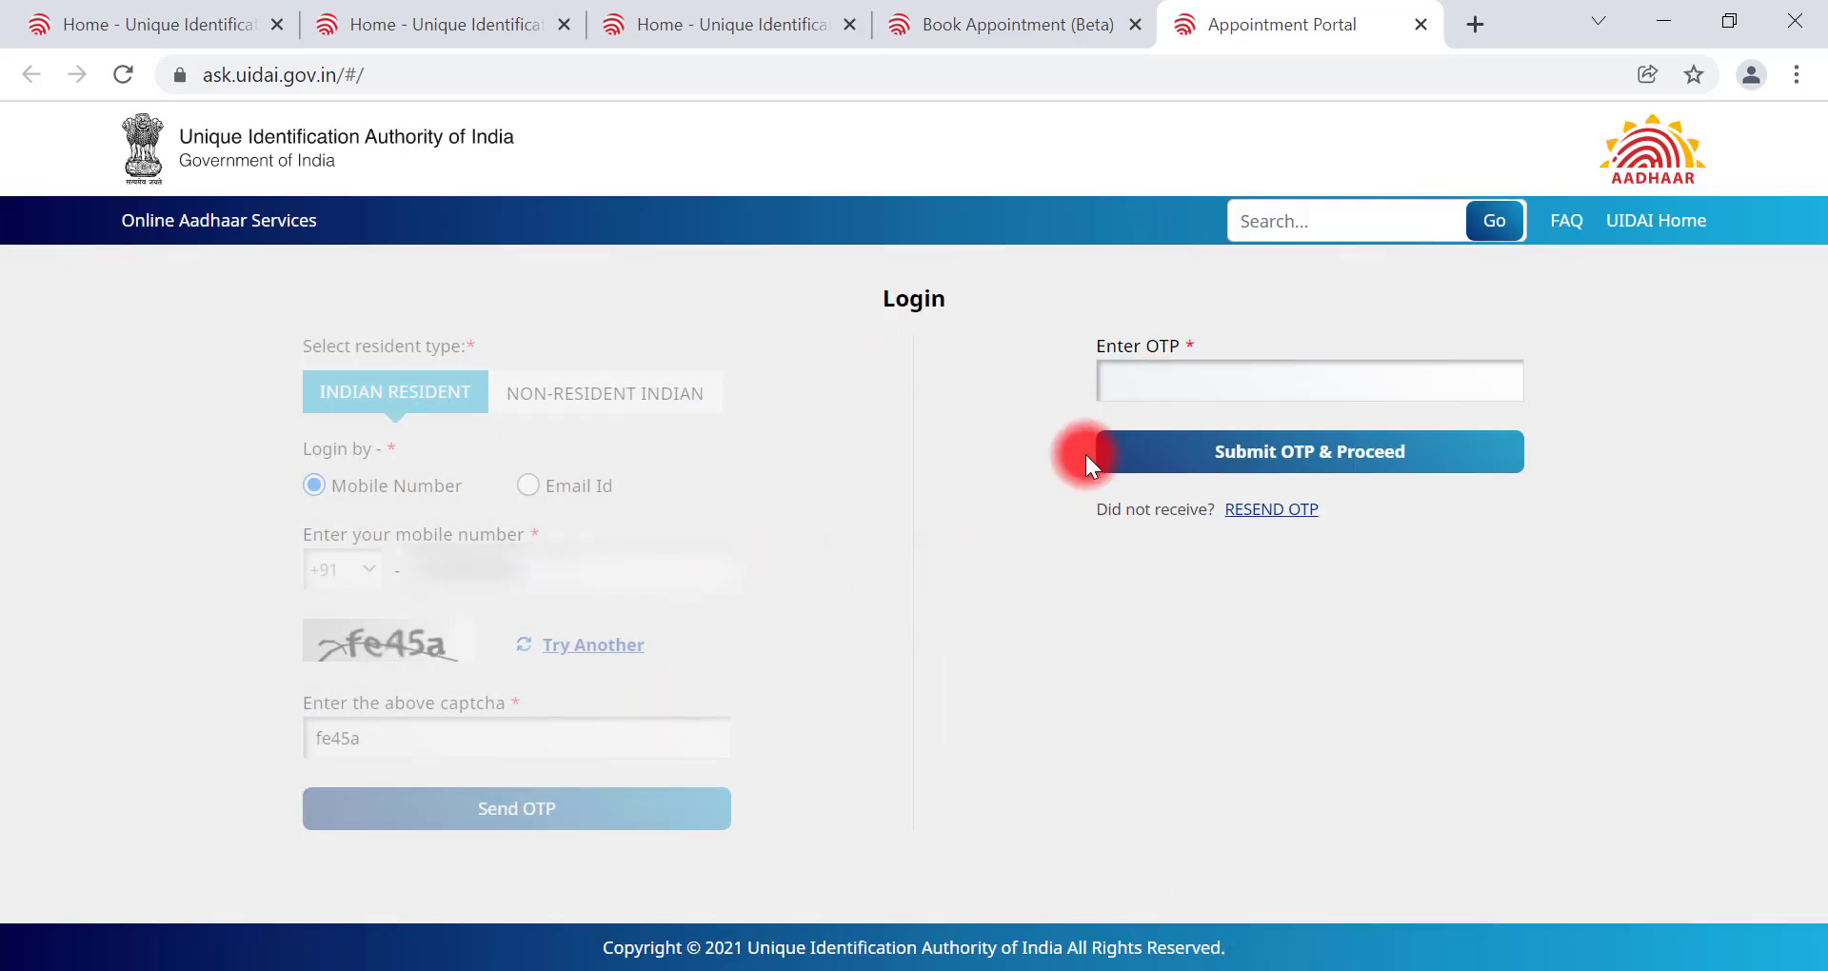
Step: Paste the received one-time password and submit it to log in
left_click(1163, 388)
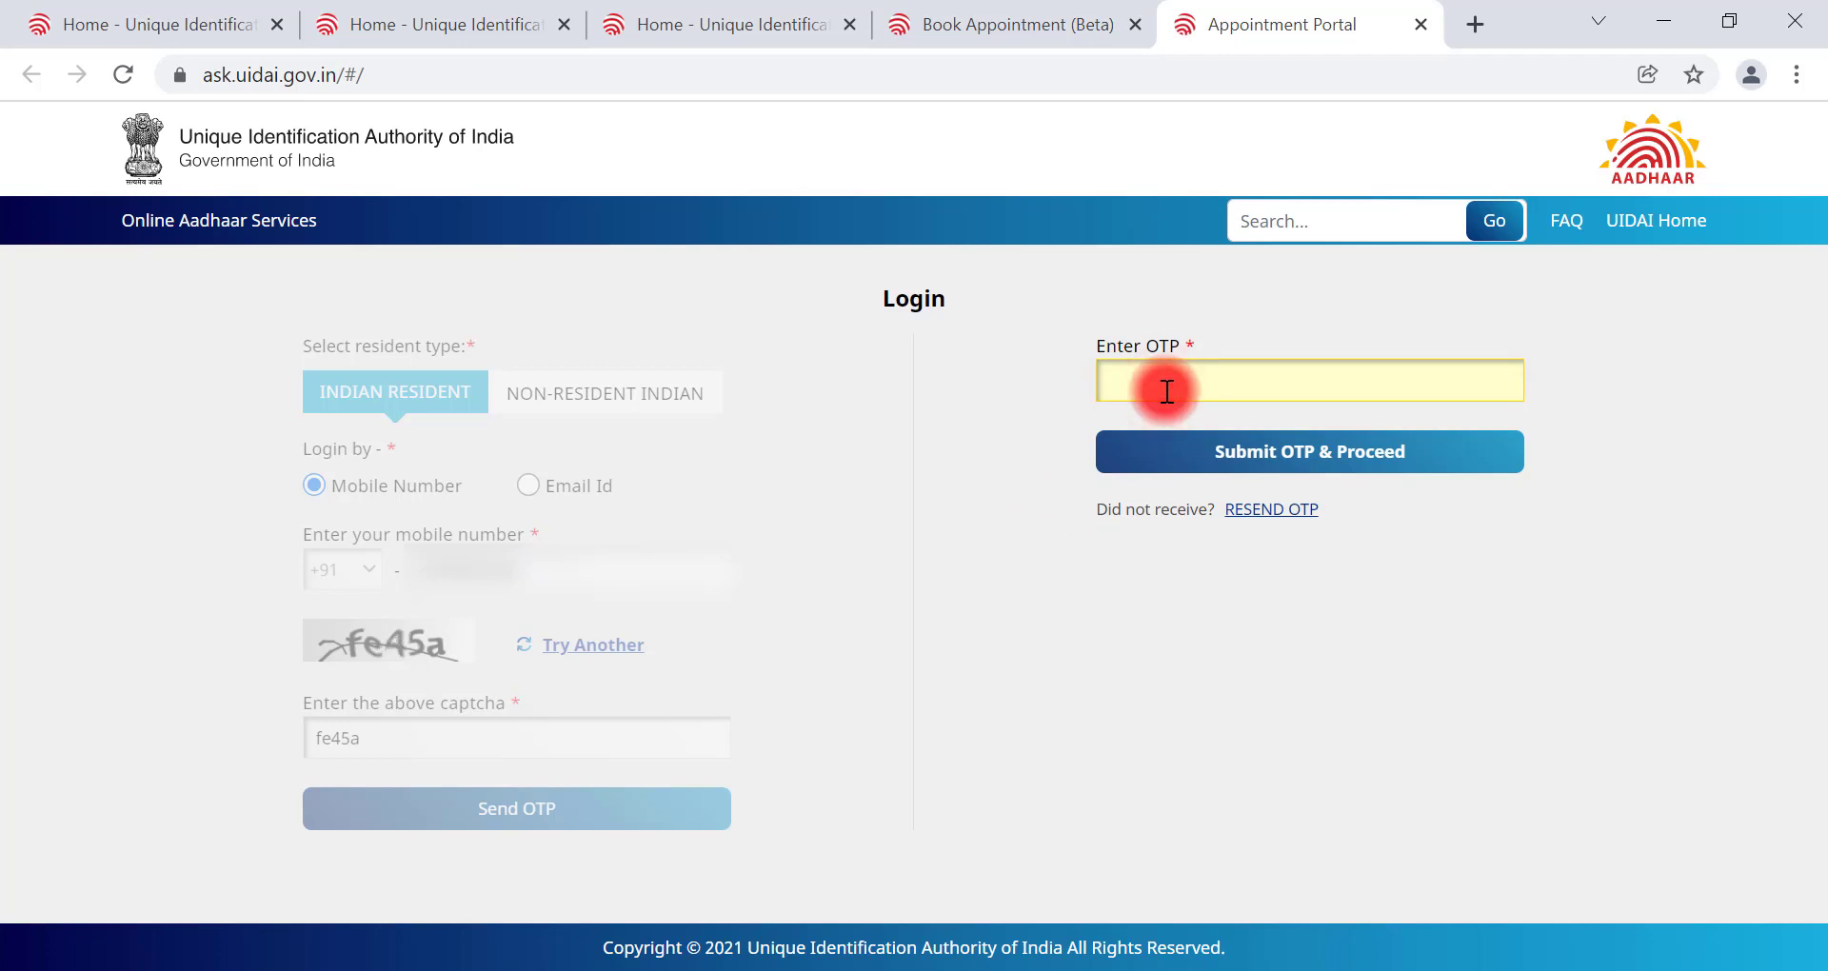
key("ctrl+v")
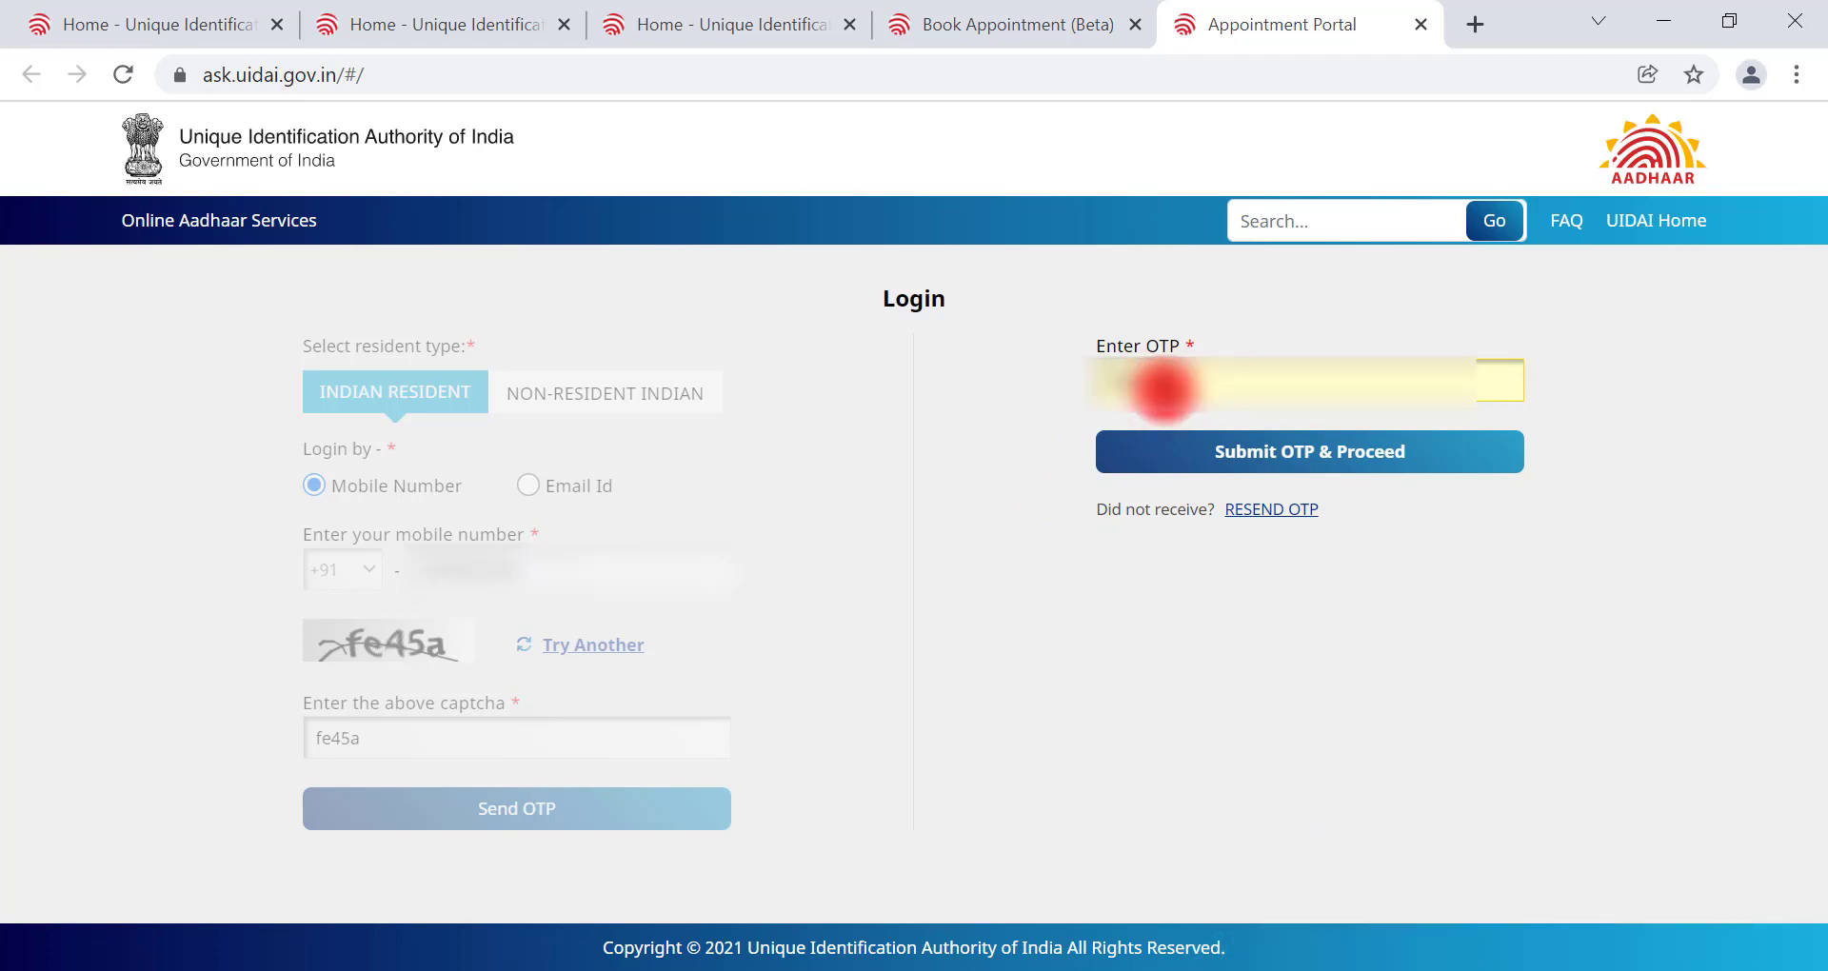
left_click(1274, 453)
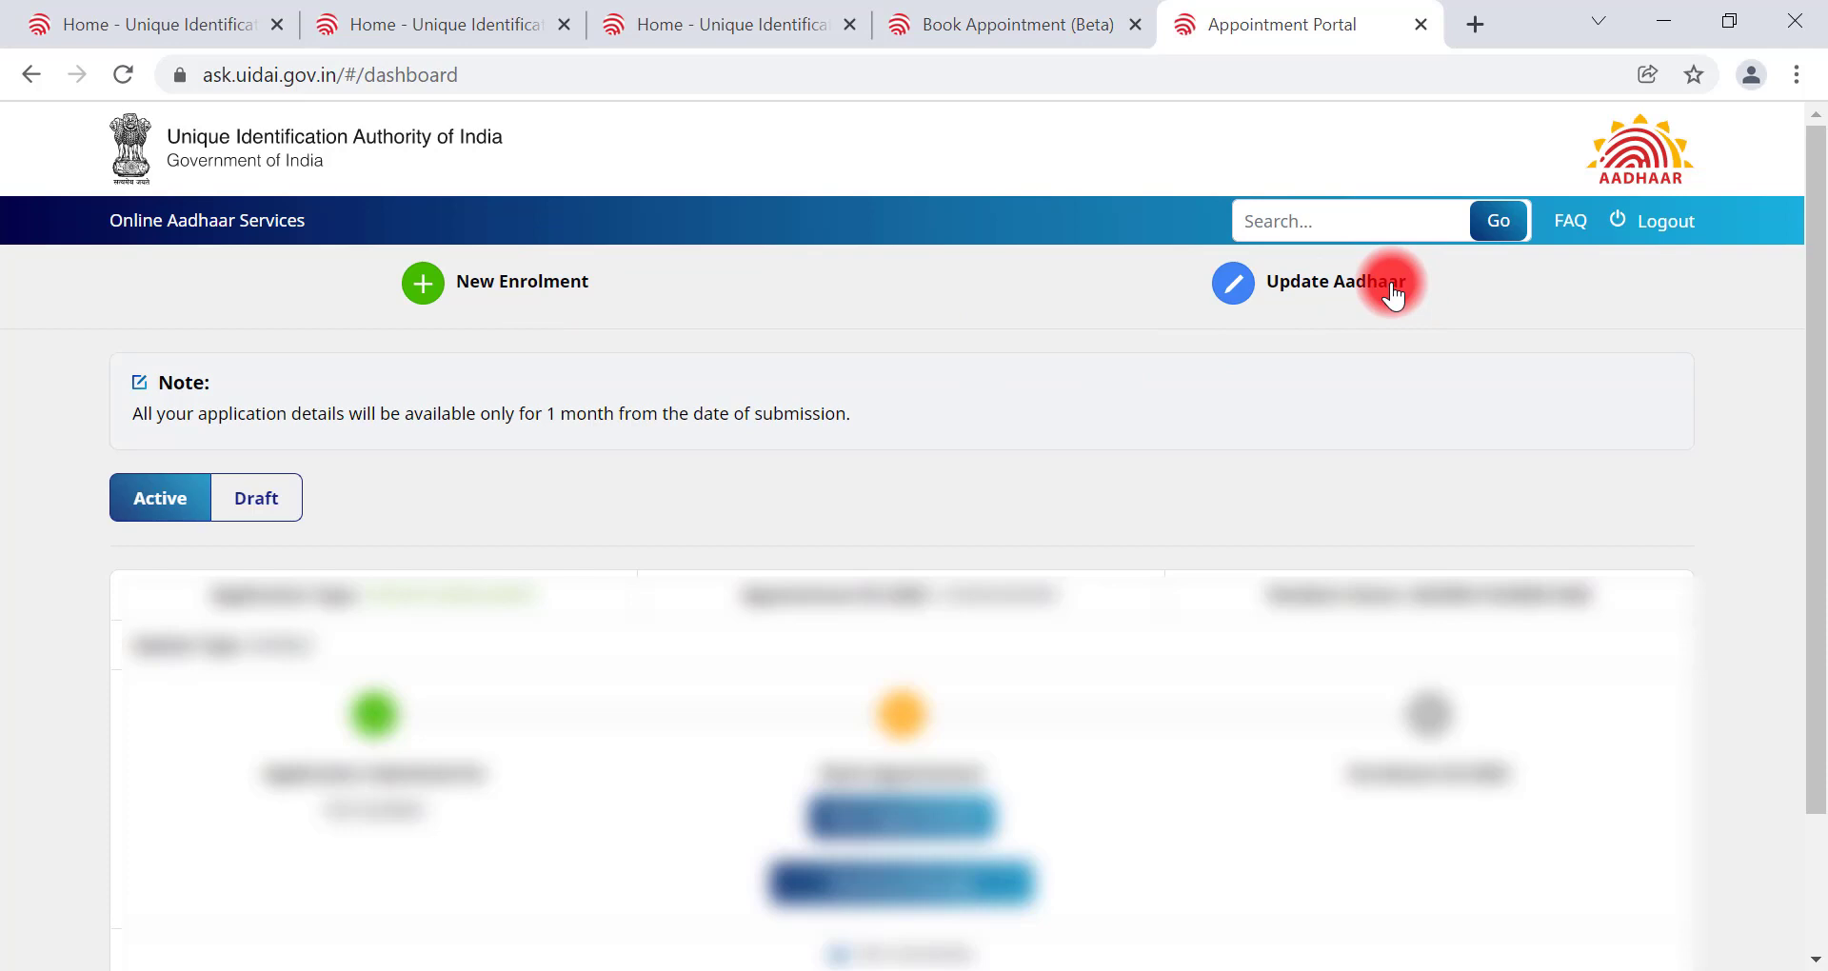
Step: Choose Update Aadhaar on the portal dashboard
left_click(1243, 290)
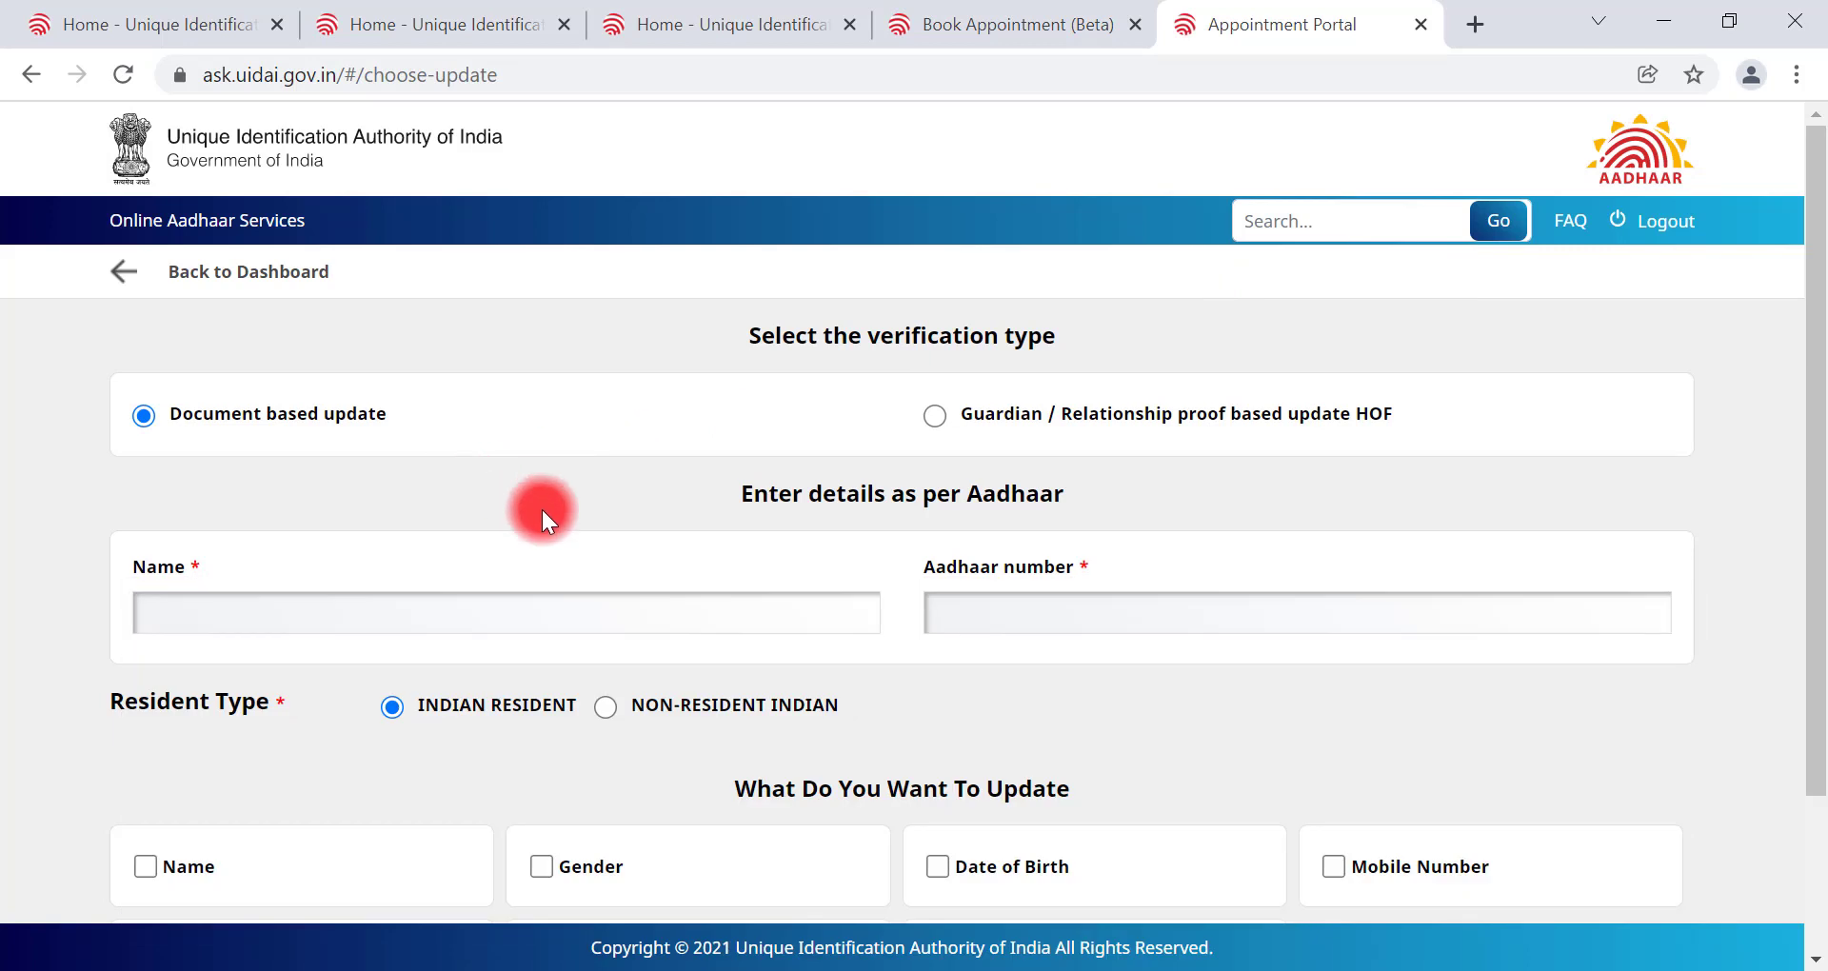
Step: Enter the holder's name and Aadhaar number, tick Mobile Number, and confirm the update request
left_click(307, 620)
left_click(1012, 620)
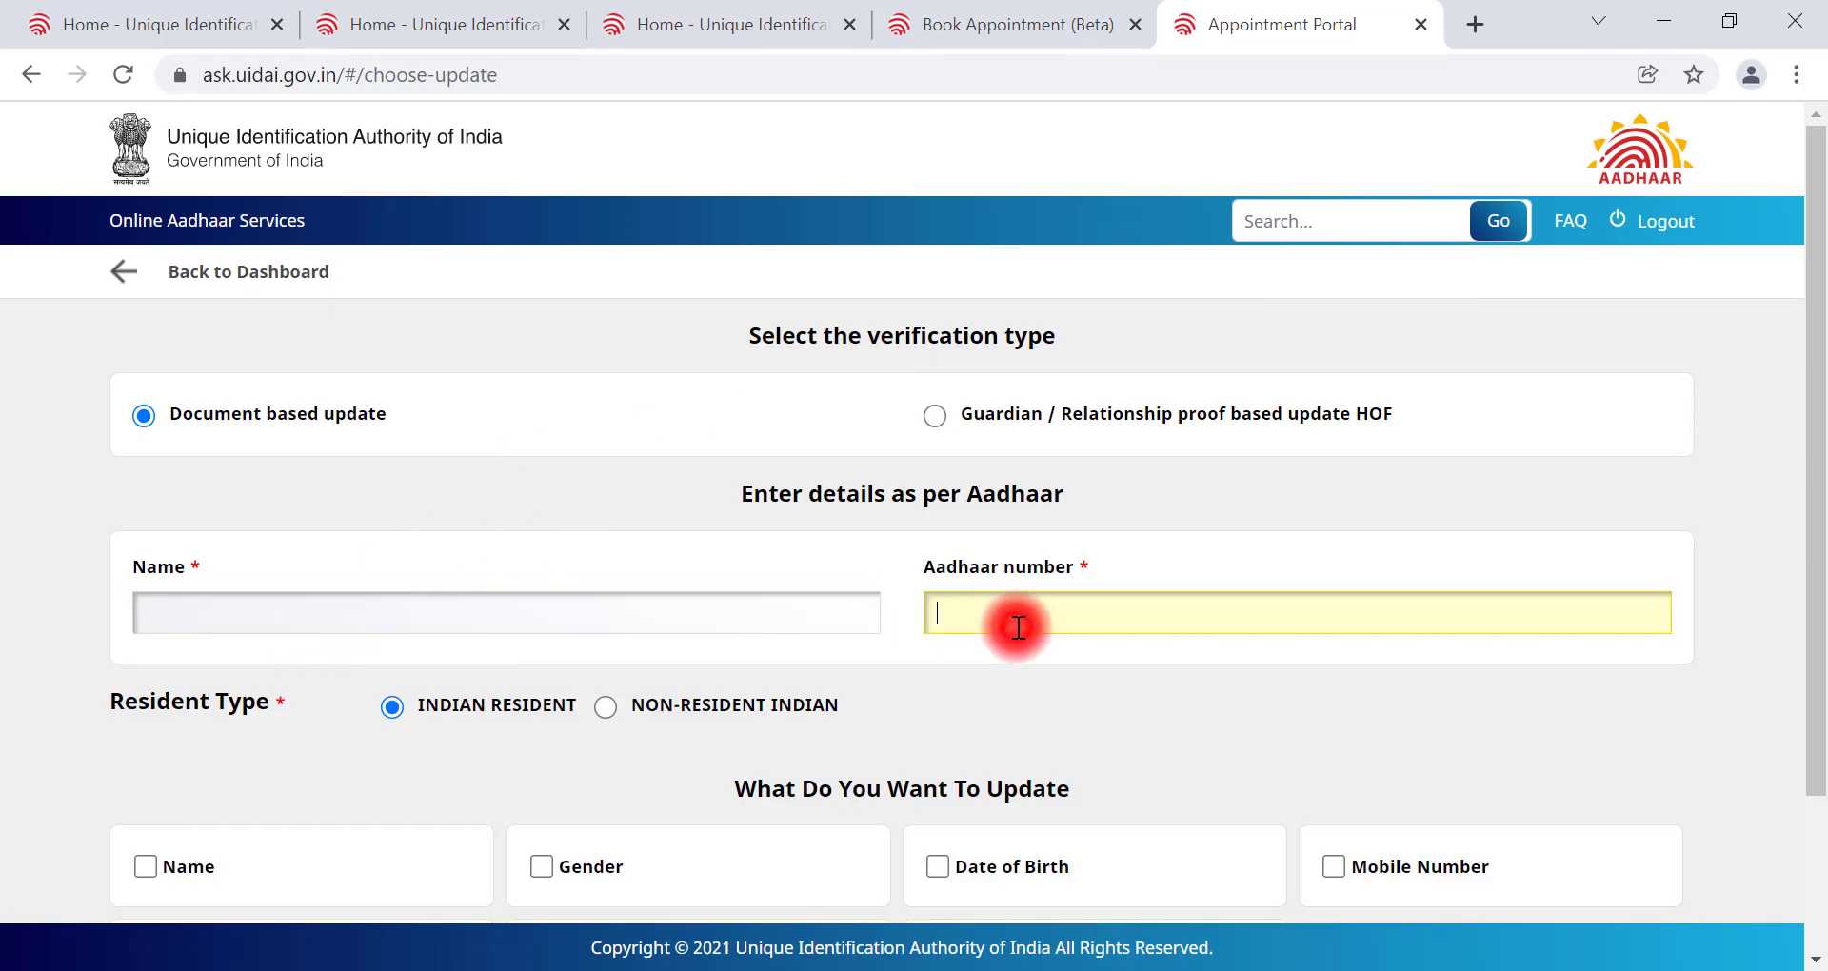
scroll(1017, 628, "down", 1)
scroll(990, 627, "down", 2)
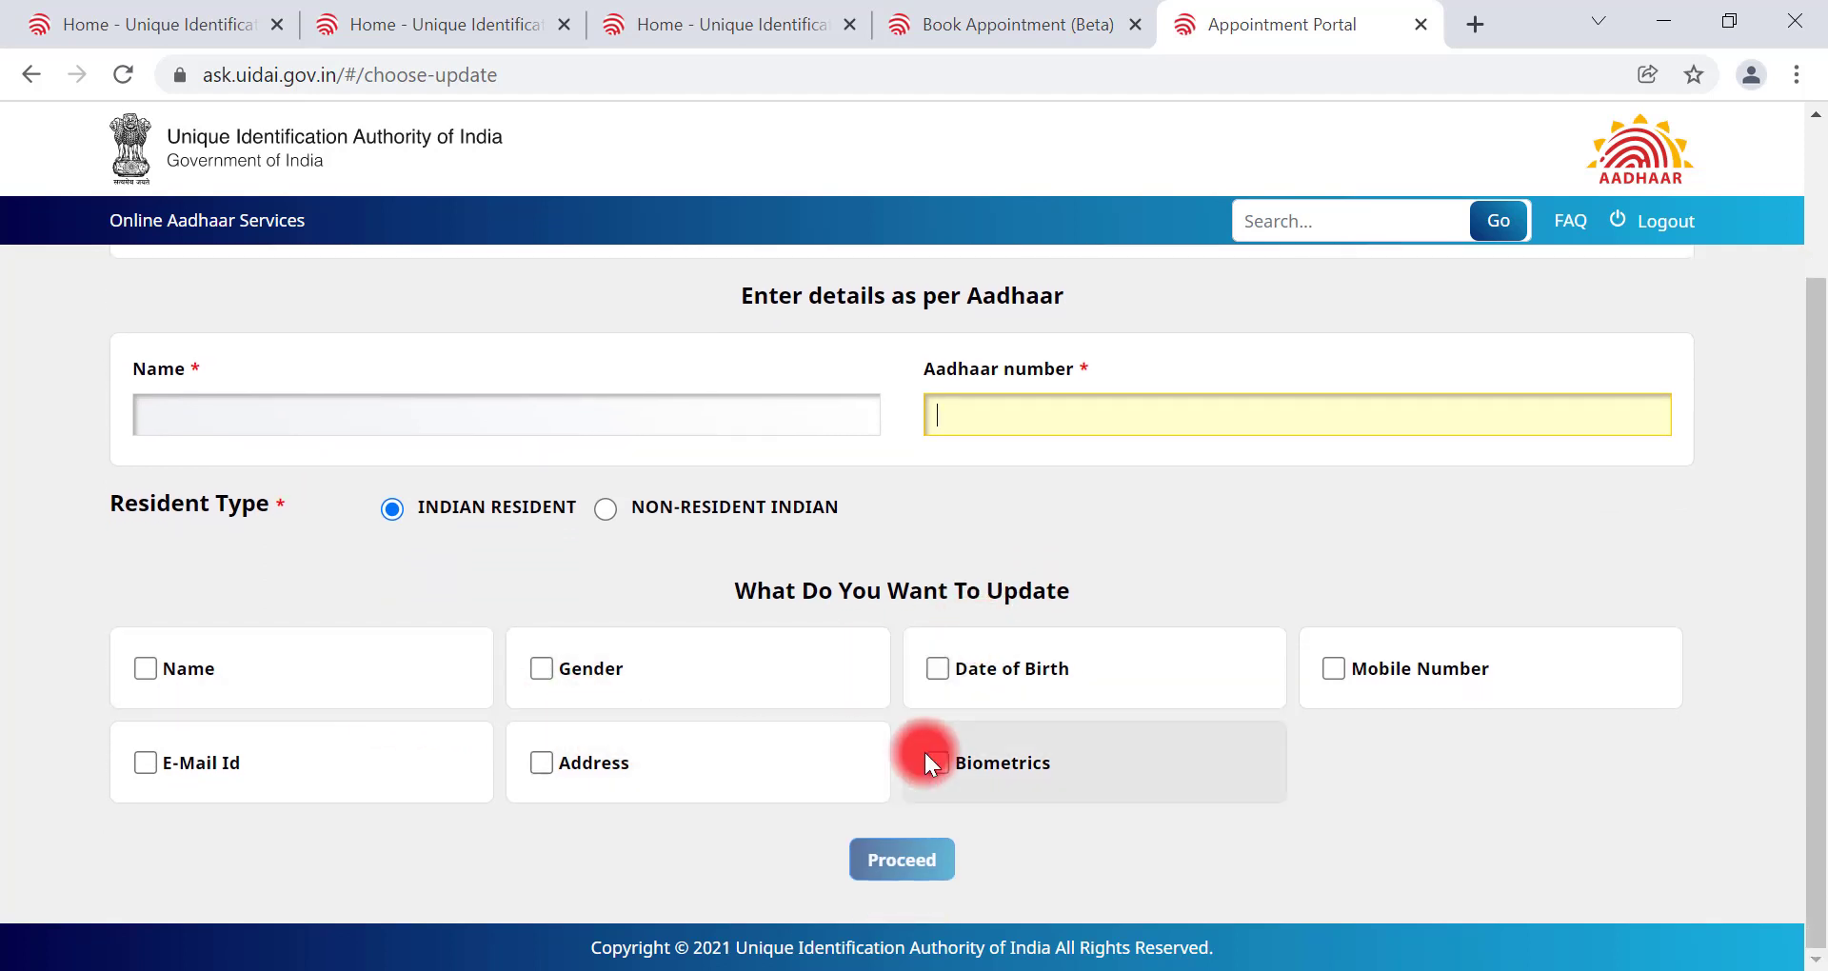
left_click(1334, 666)
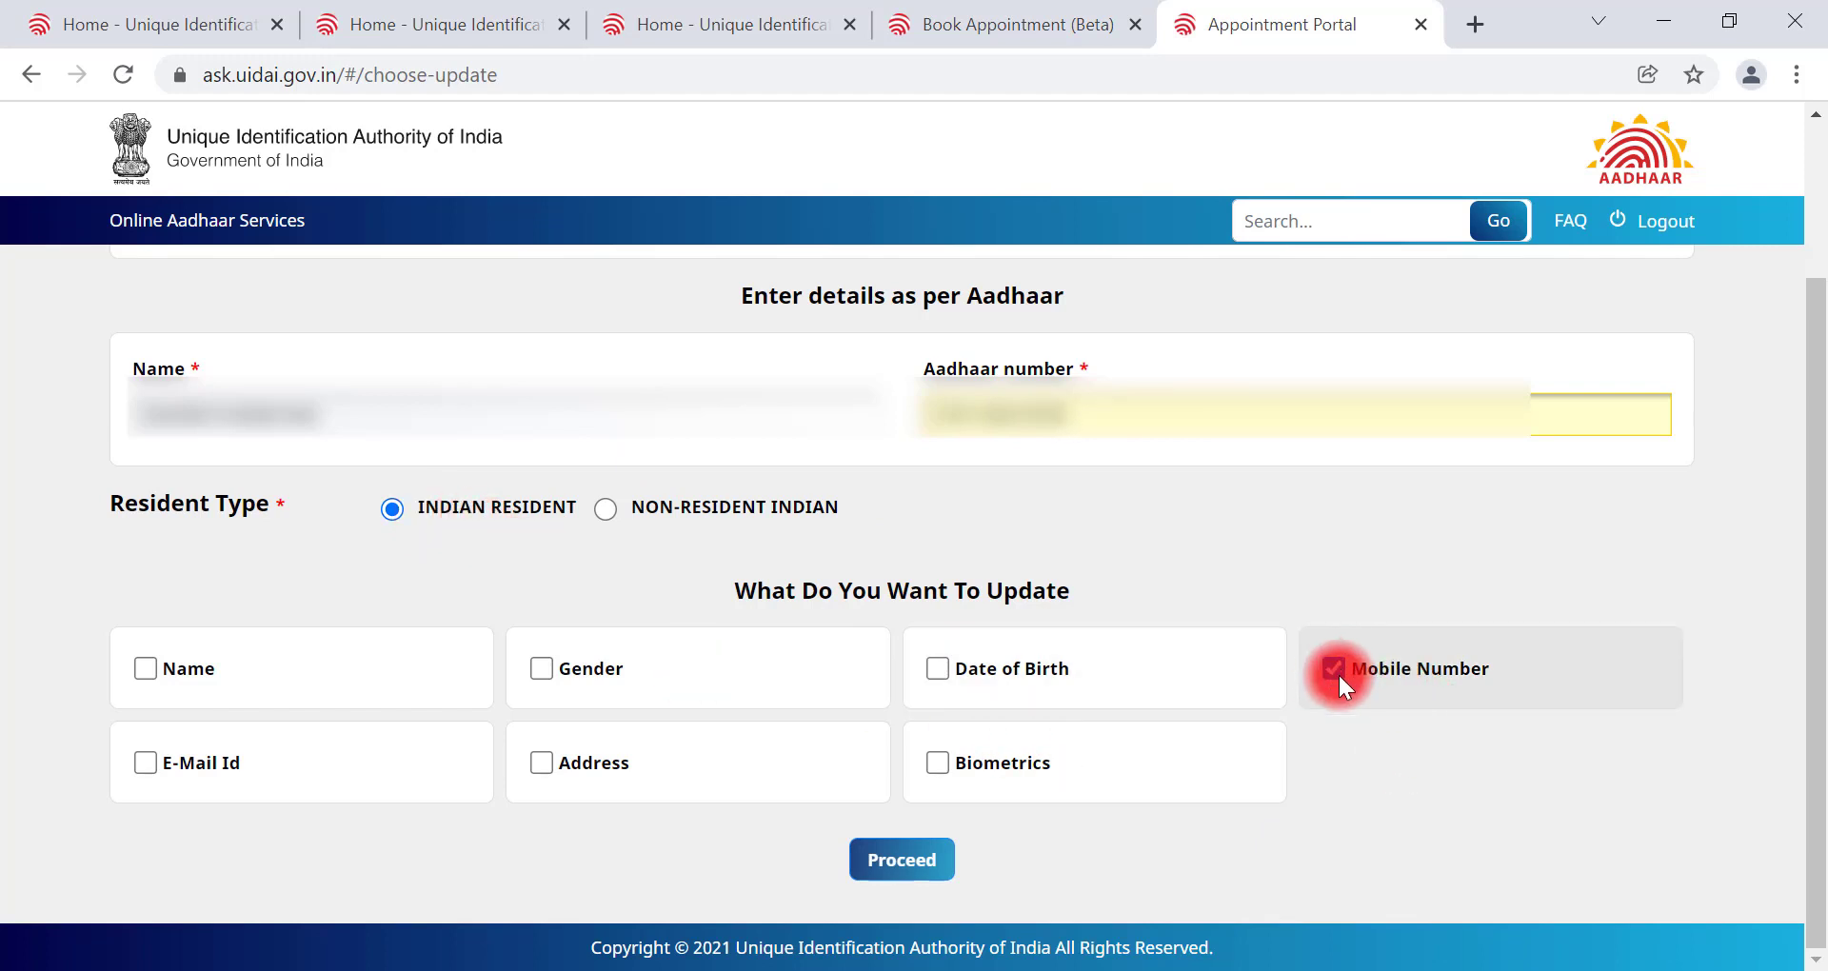
left_click(904, 862)
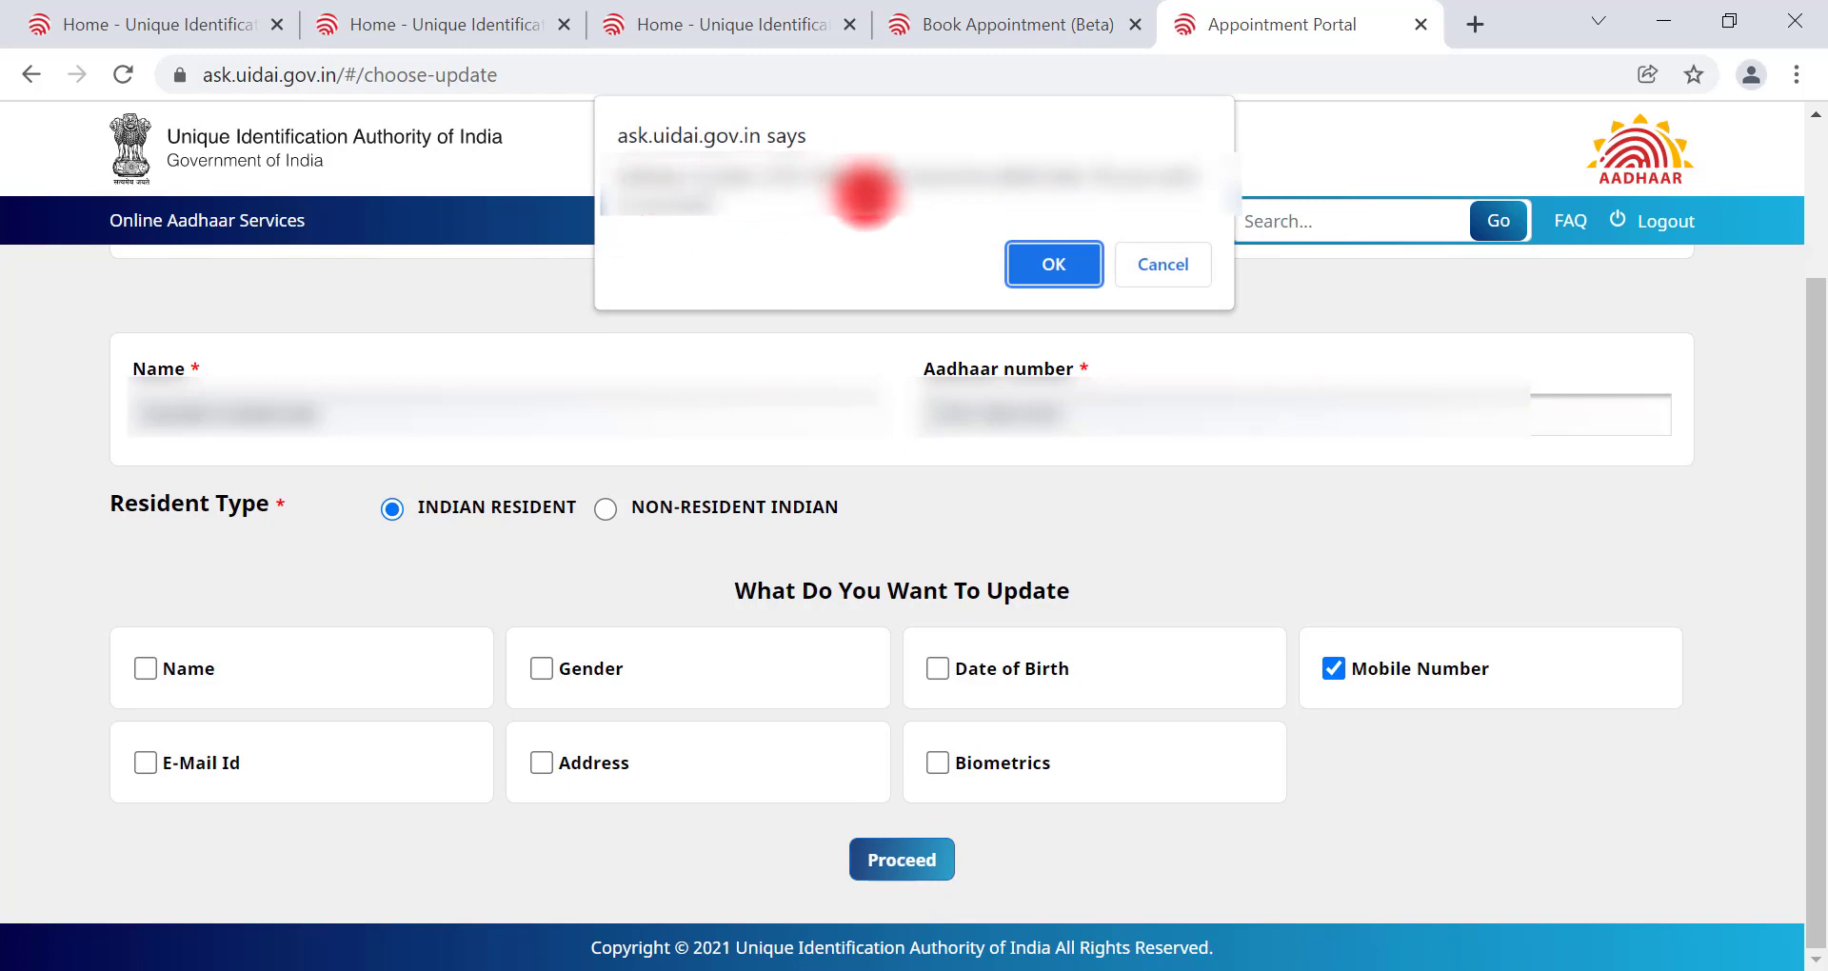
left_click(1041, 265)
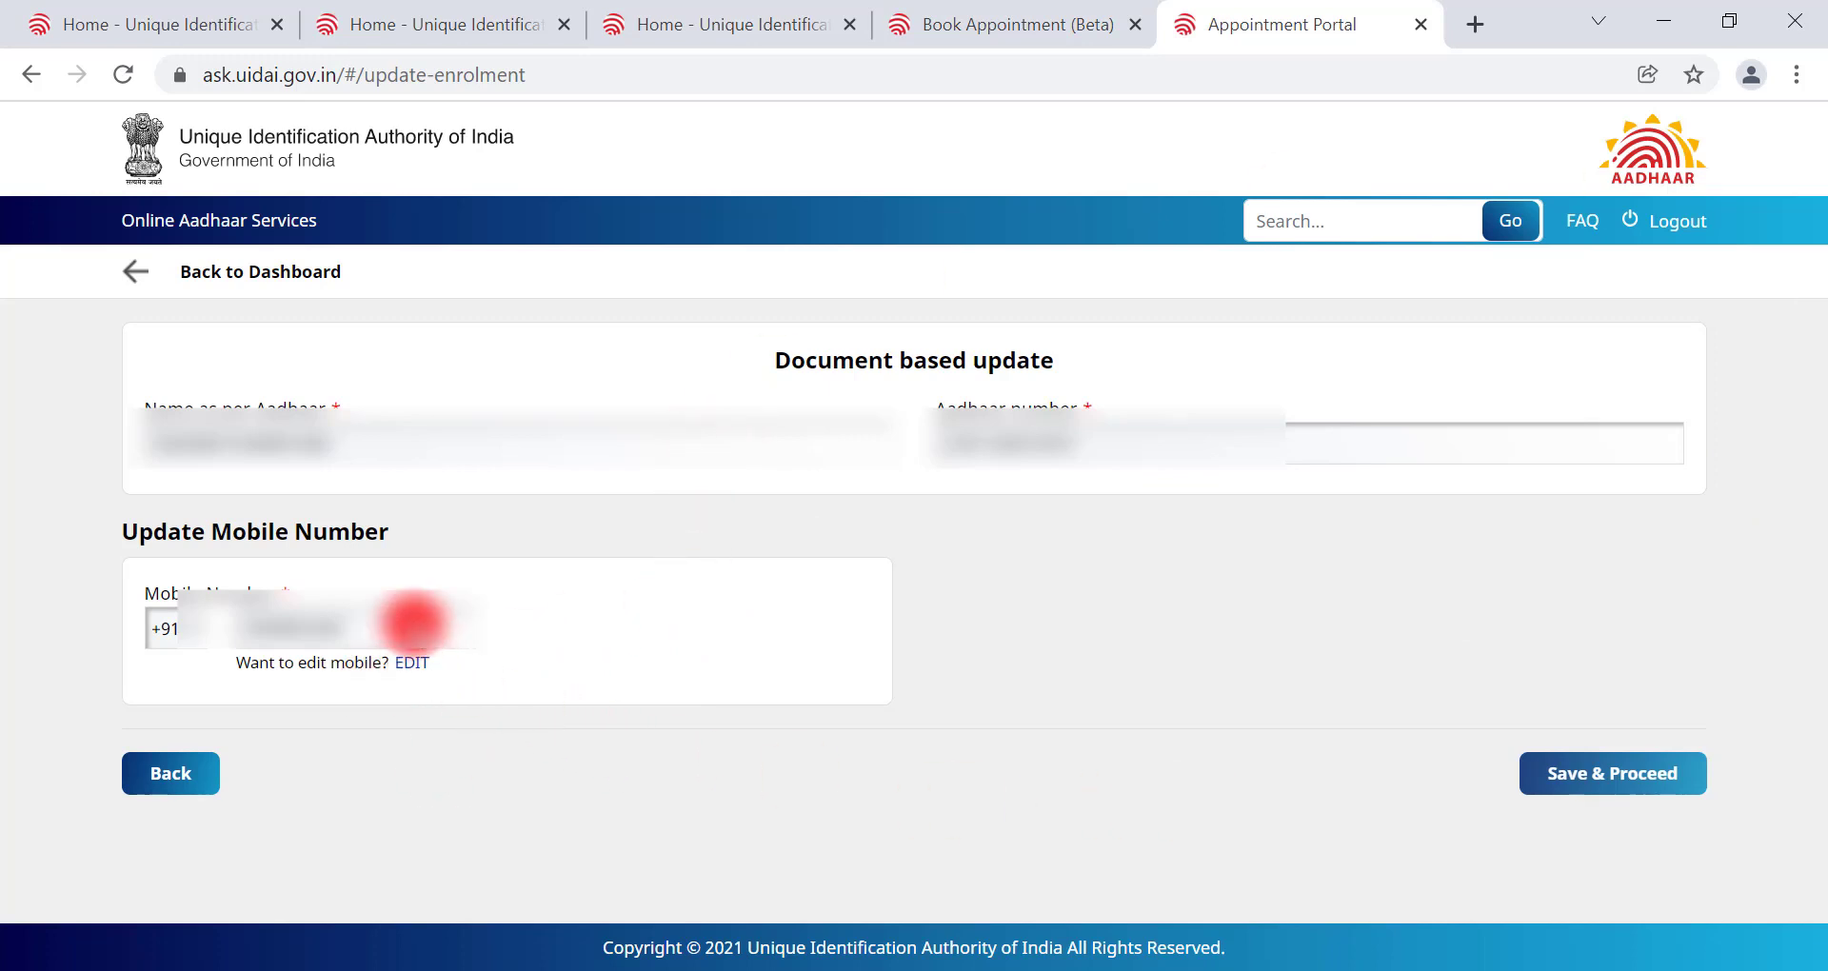
Step: Save & Proceed the Update Mobile Number form to submit the application
left_click(1611, 786)
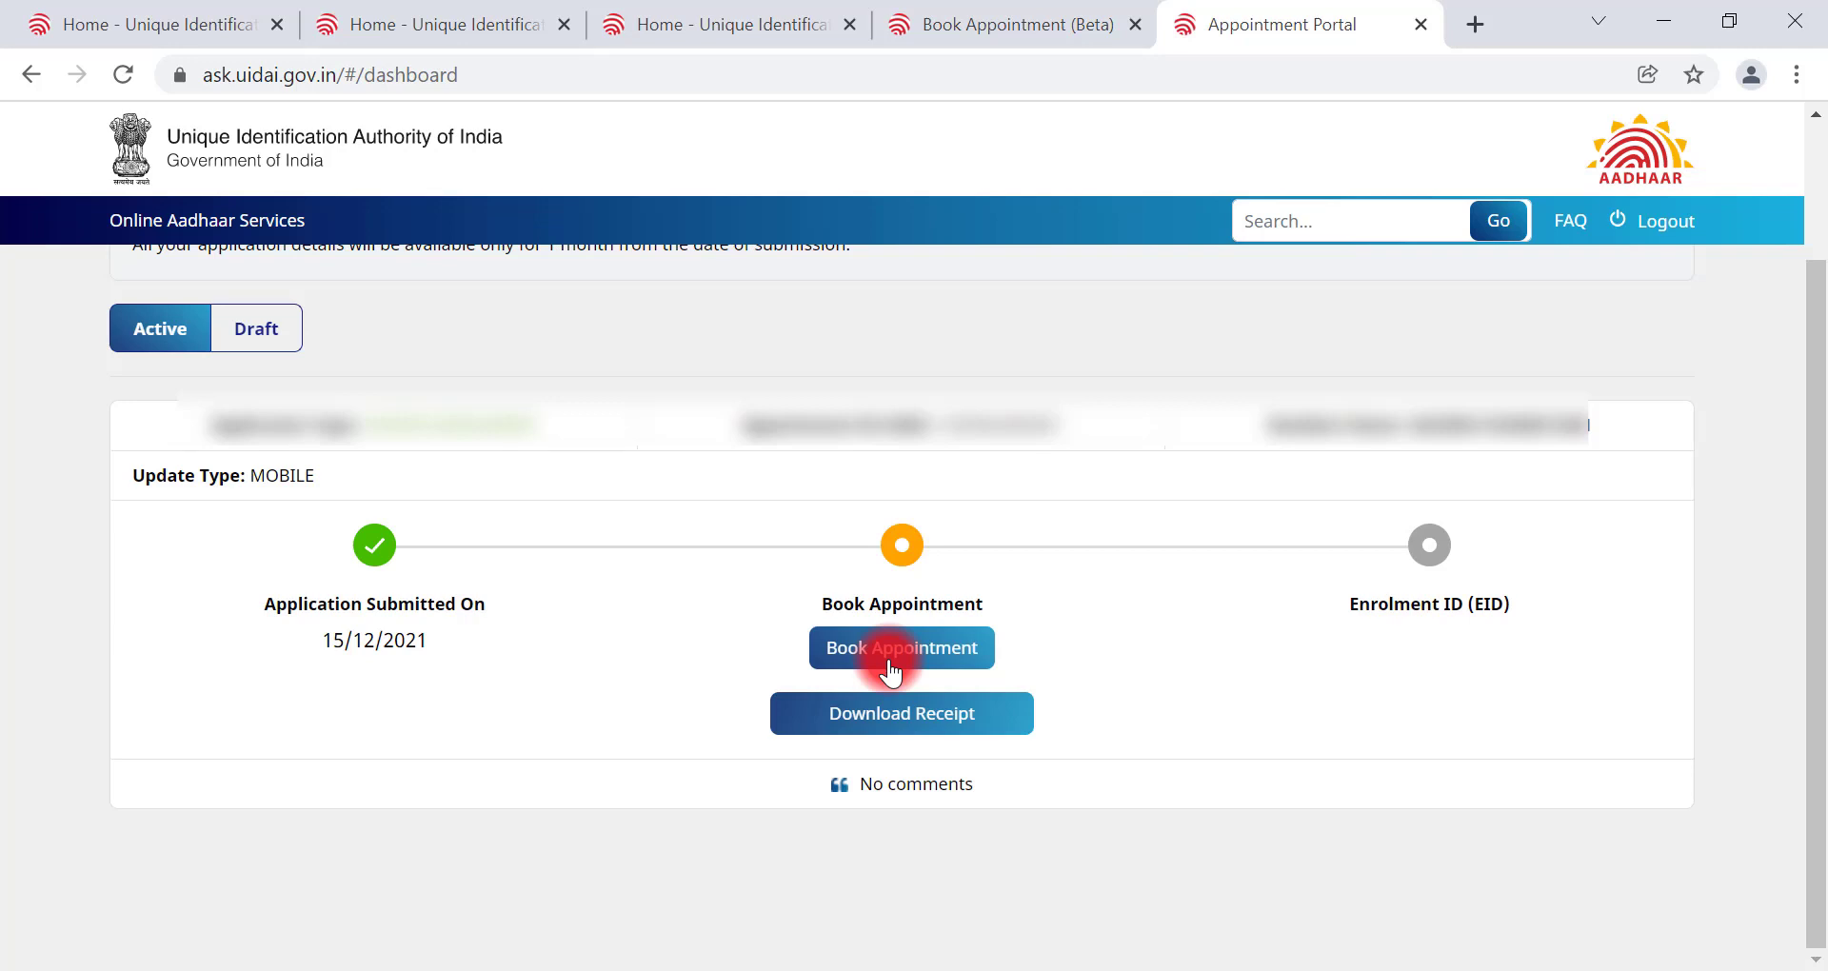
Step: Search centres by pincode 826001 and pick HDFC Bank Limited - Dhanbad for booking
left_click(890, 666)
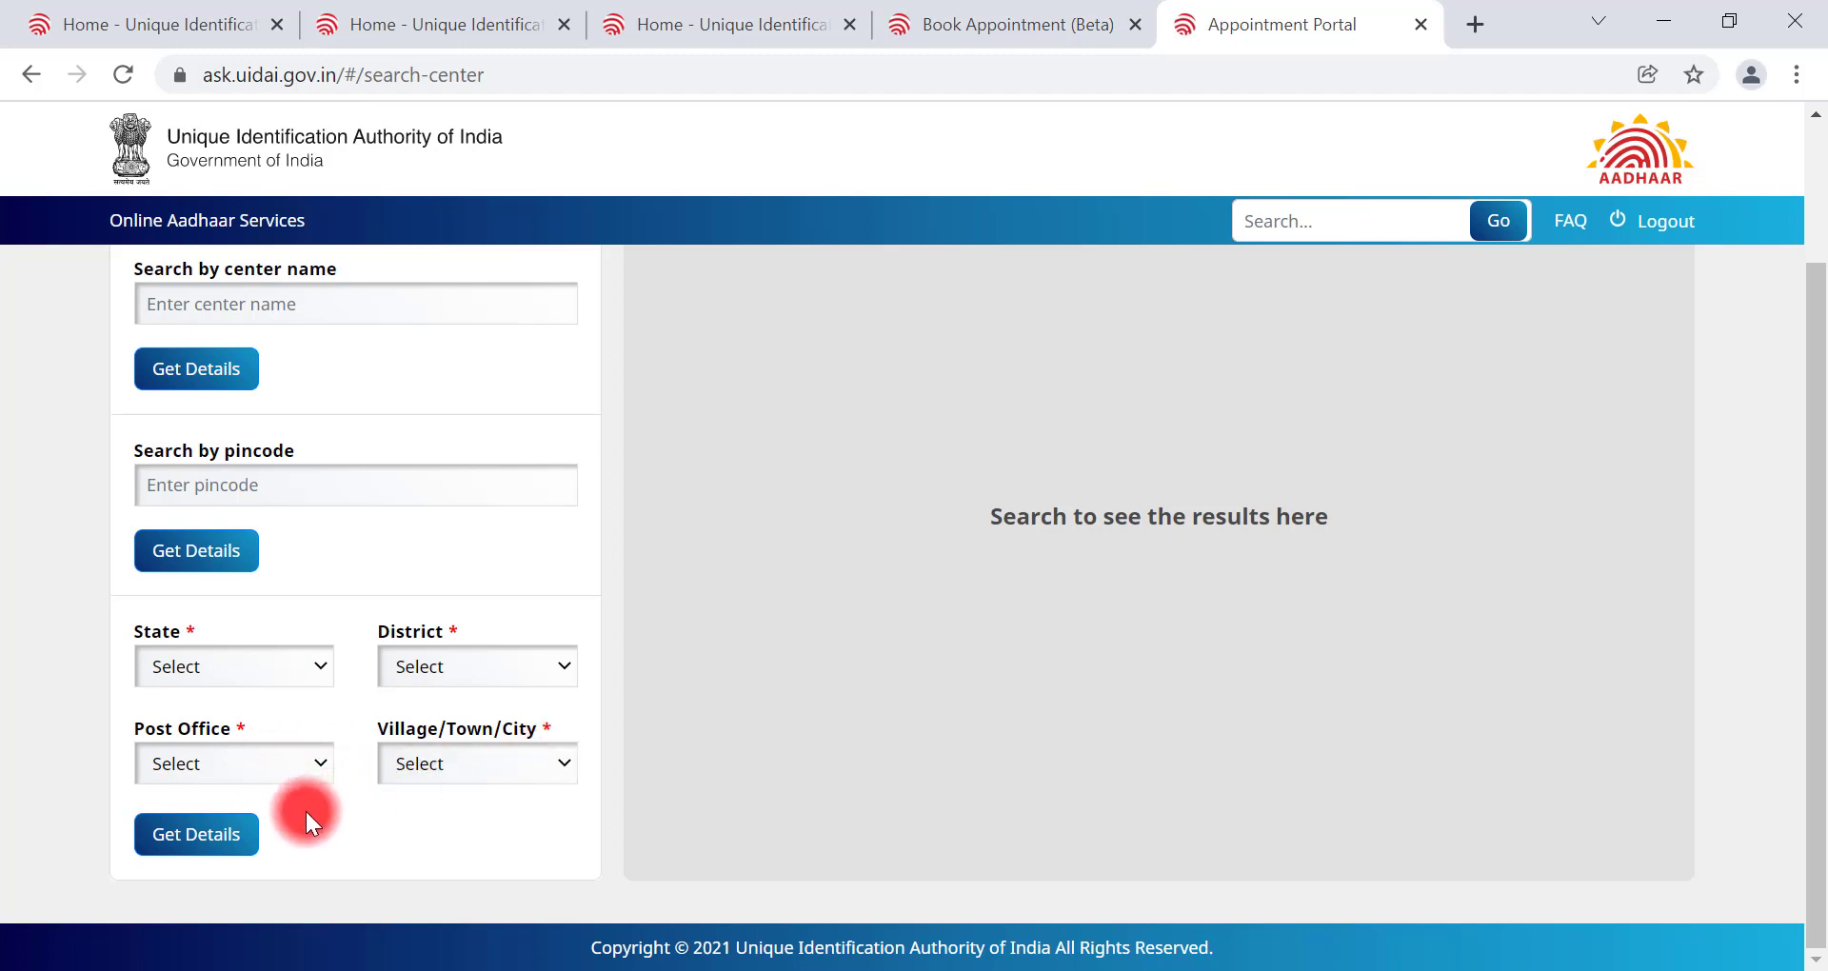
left_click(389, 471)
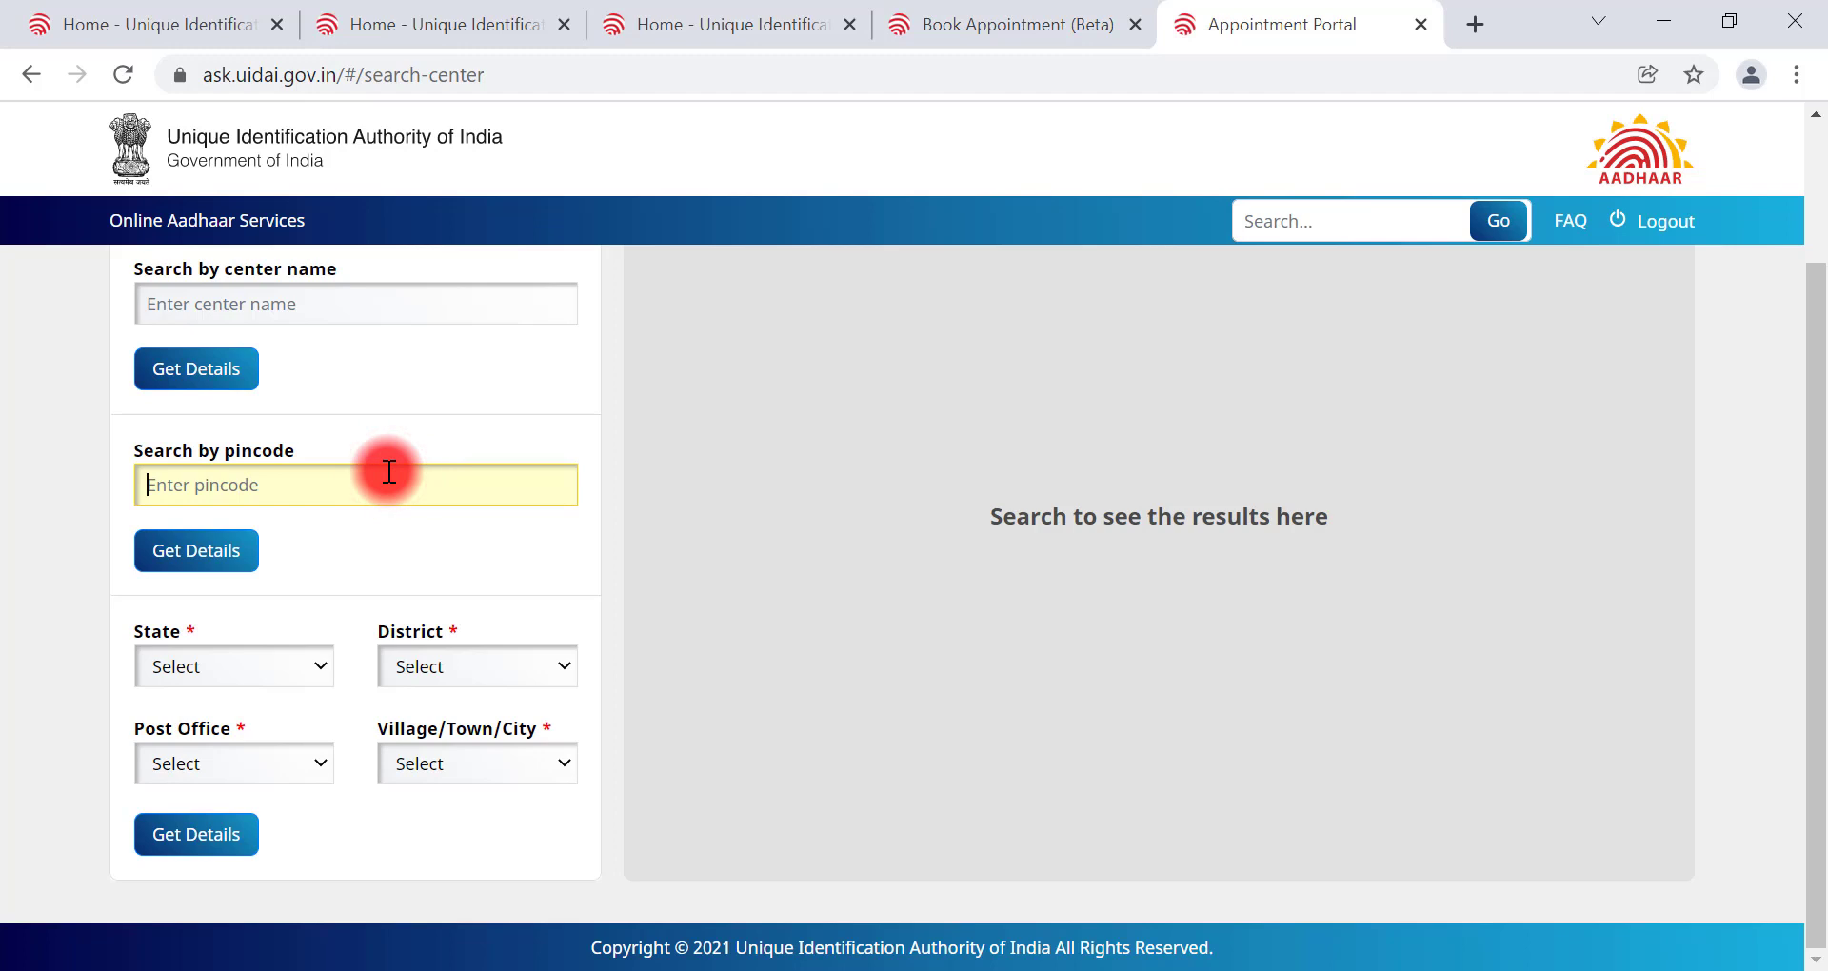
type("826001")
key("Return")
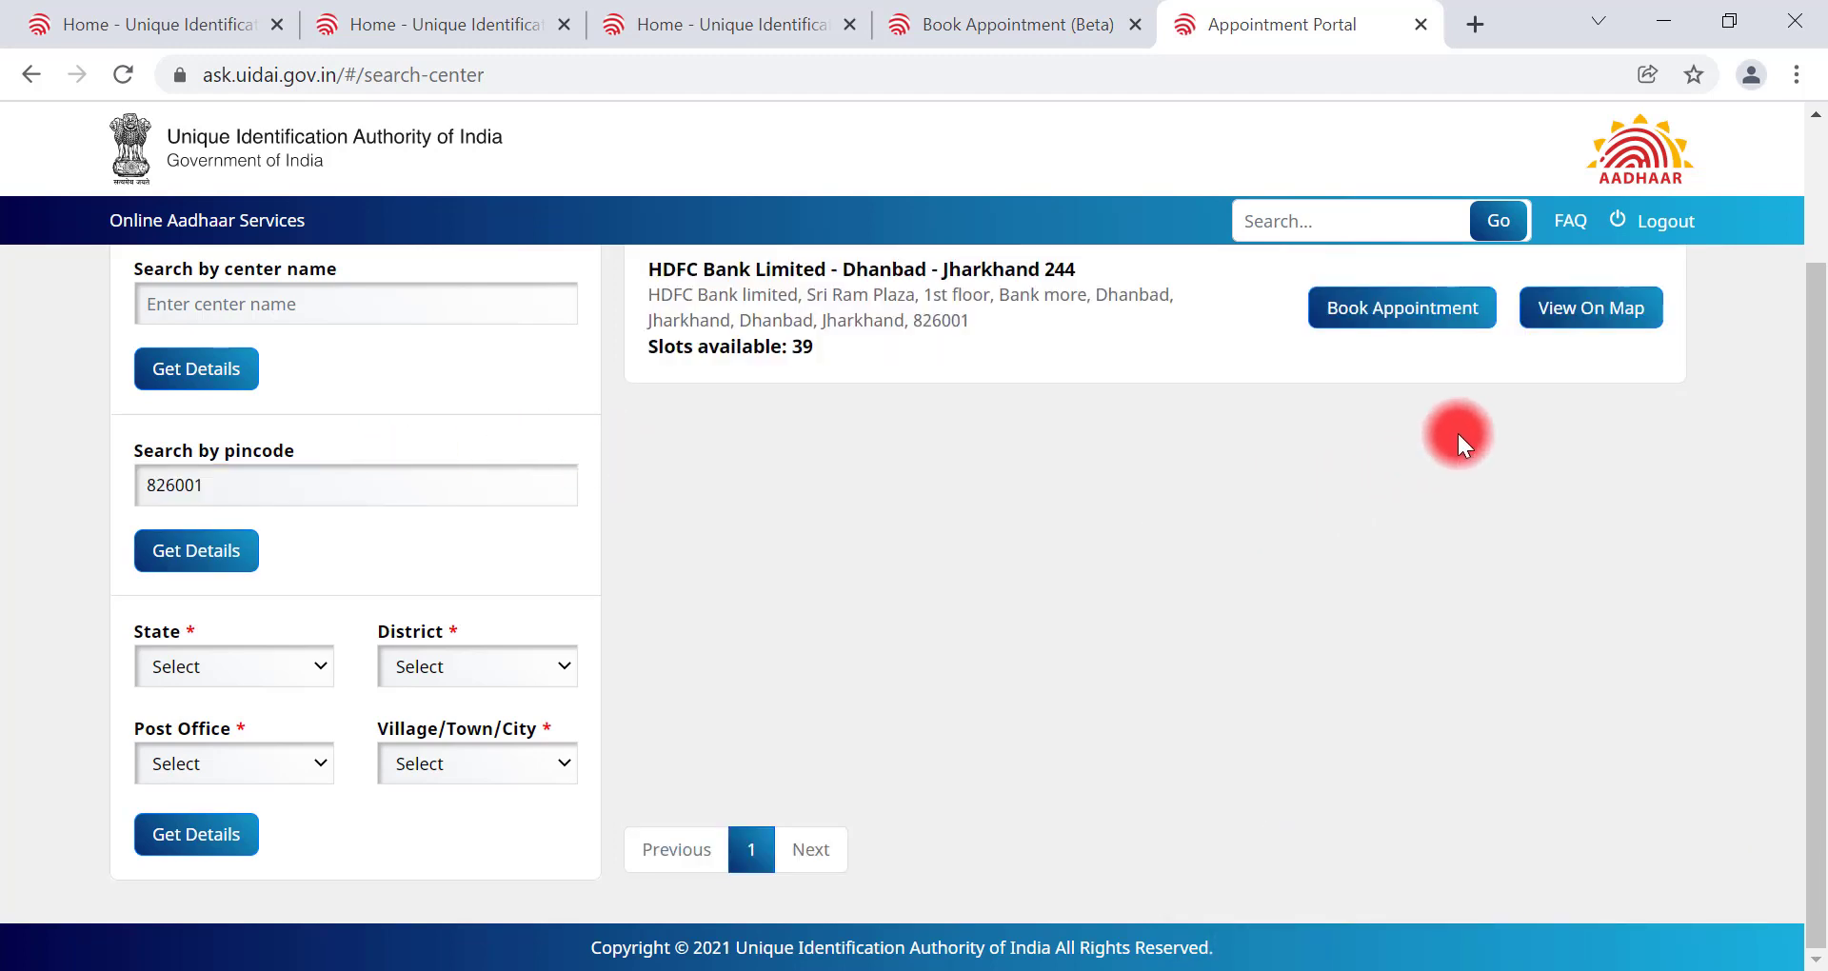
left_click(1386, 328)
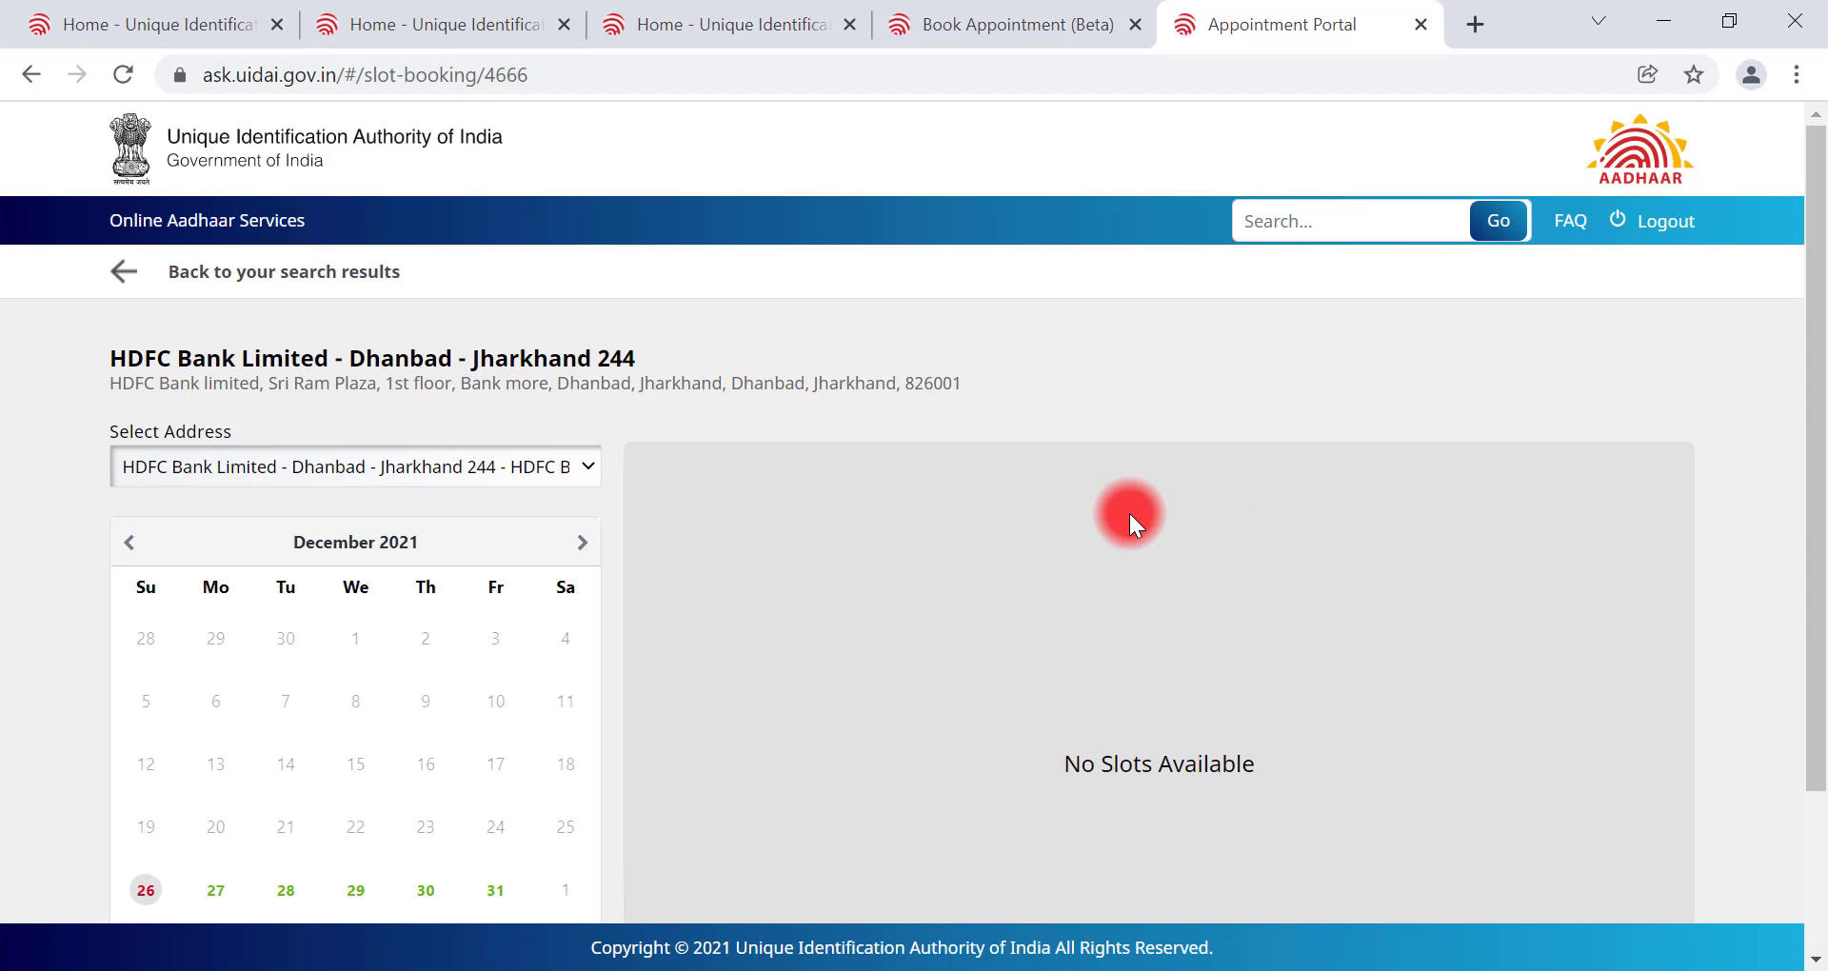
Step: Pick 27 December 2021 in the calendar and select the 10:40 AM slot
scroll(1128, 511, "down", 2)
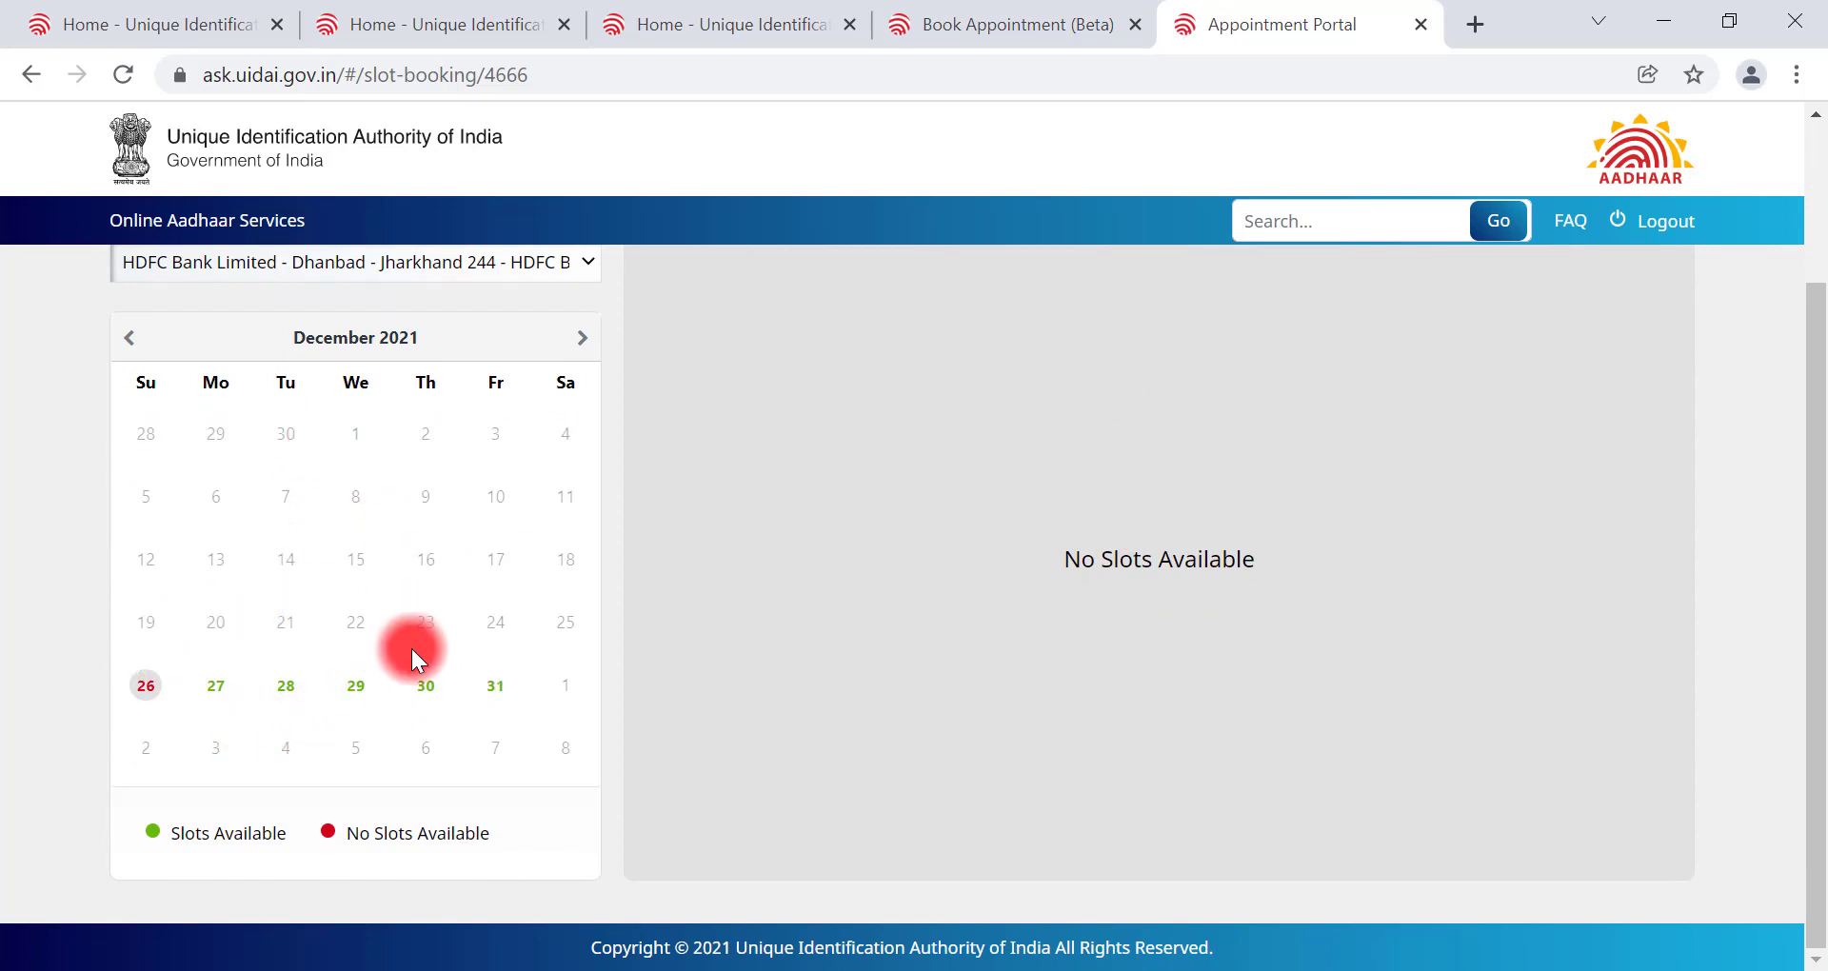
left_click(227, 701)
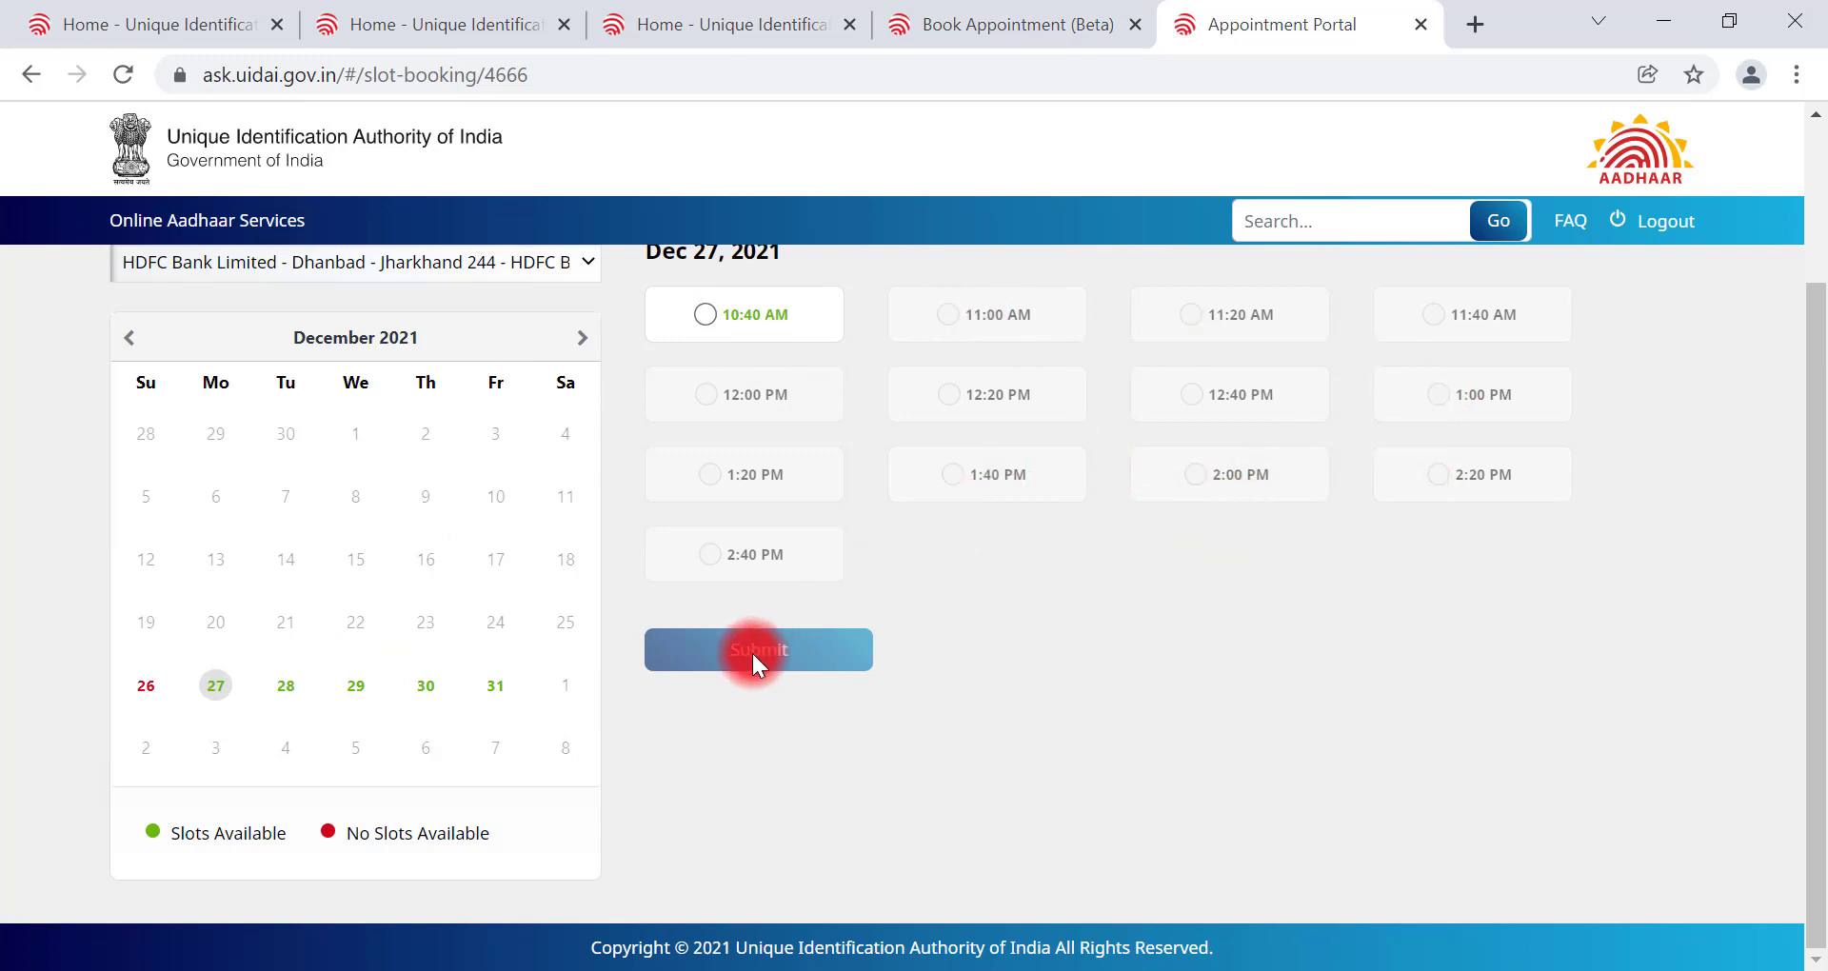
left_click(746, 324)
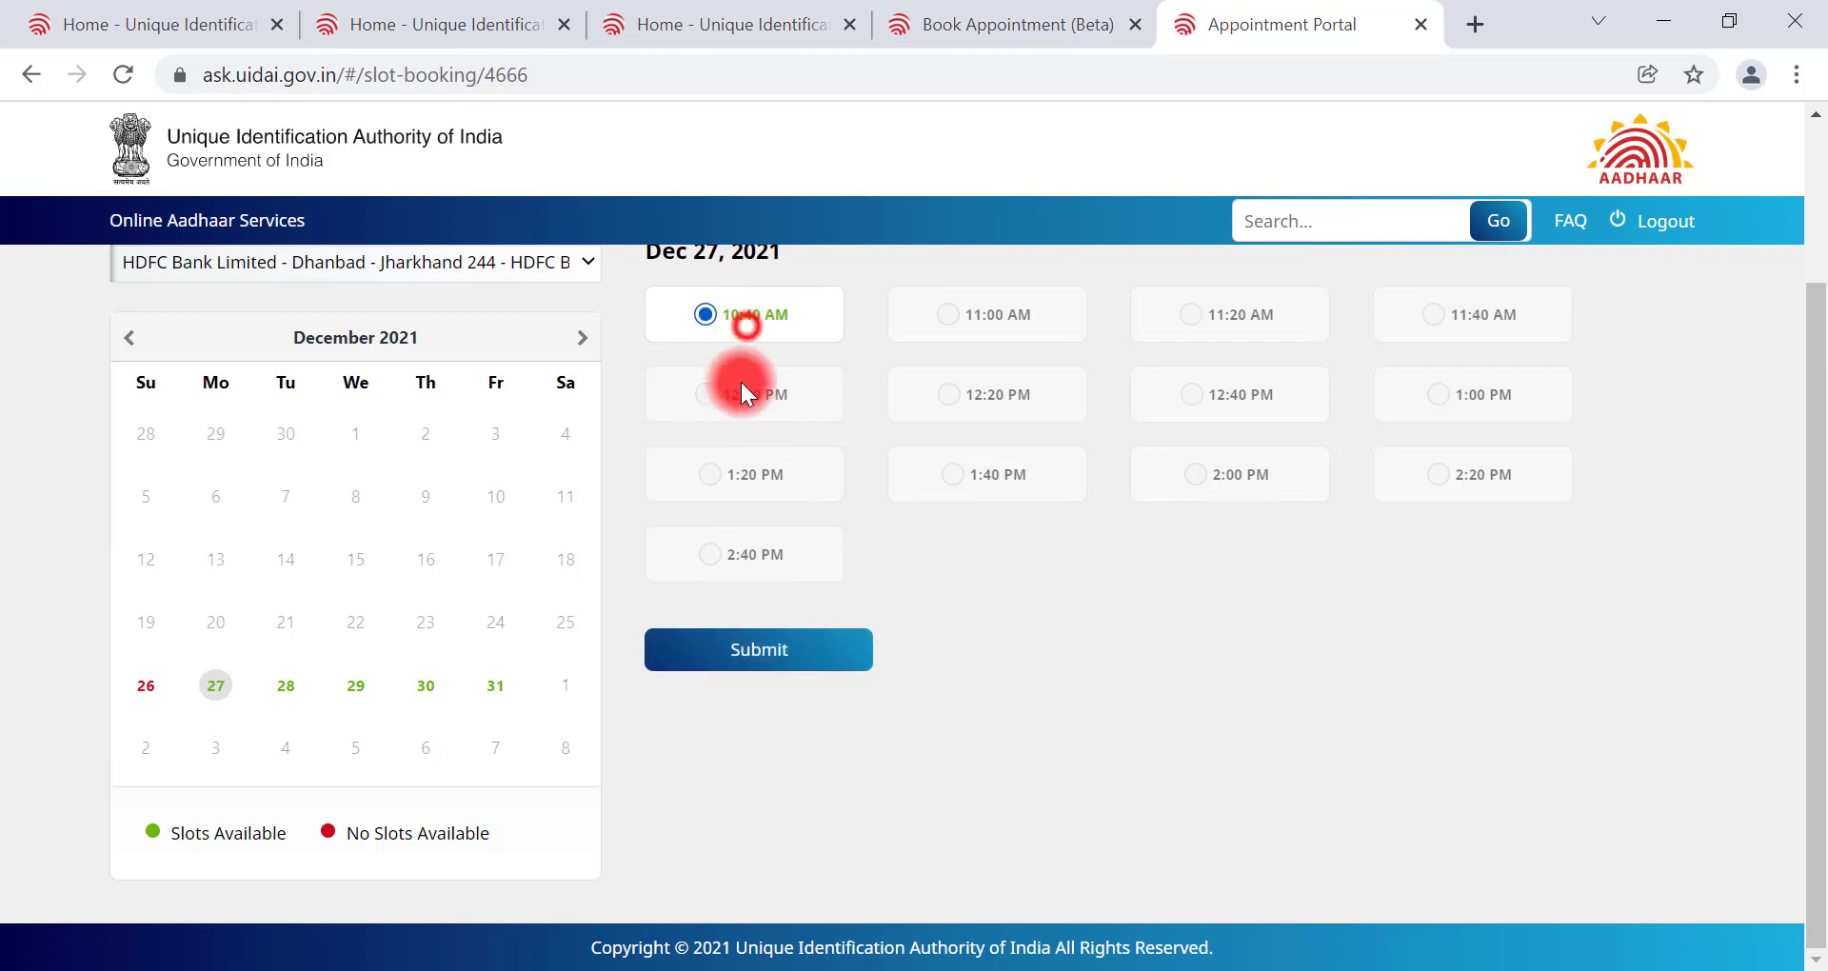